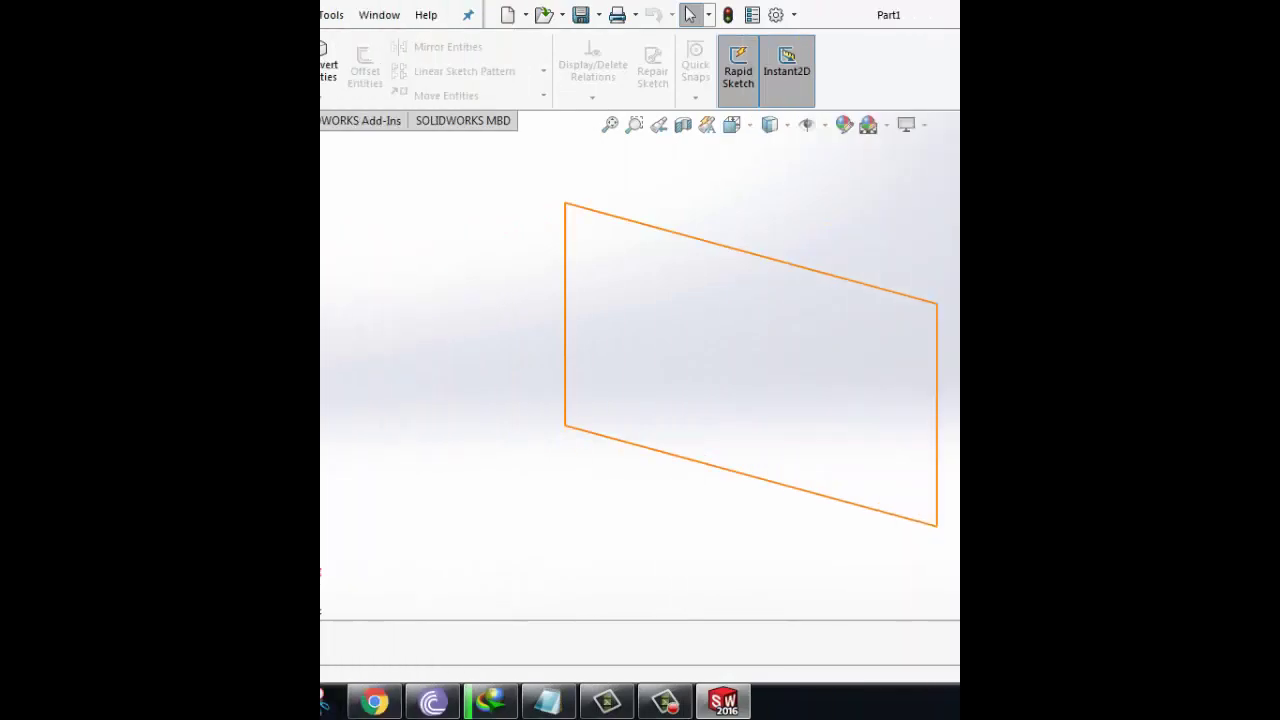
Draw a hexagon on the Front Plane centred on the origin, with a 14 mm circle diameter.
left_click(103, 314)
left_click(27, 65)
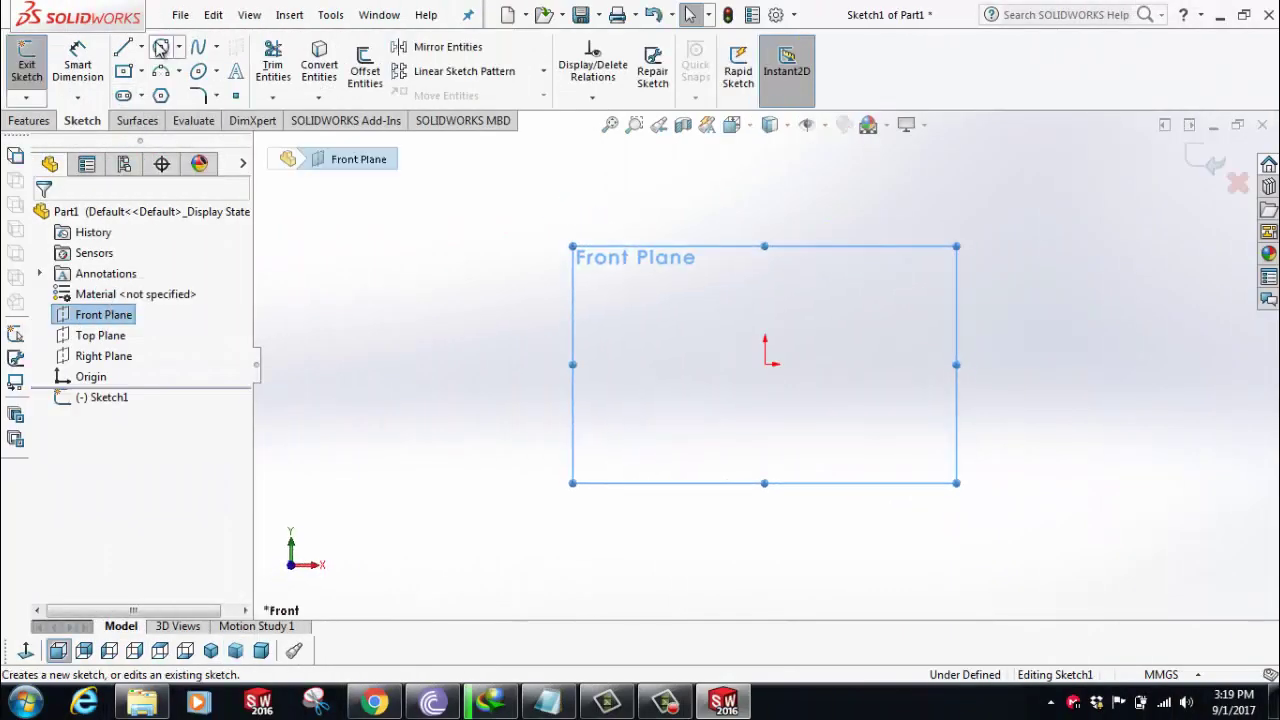
left_click(161, 95)
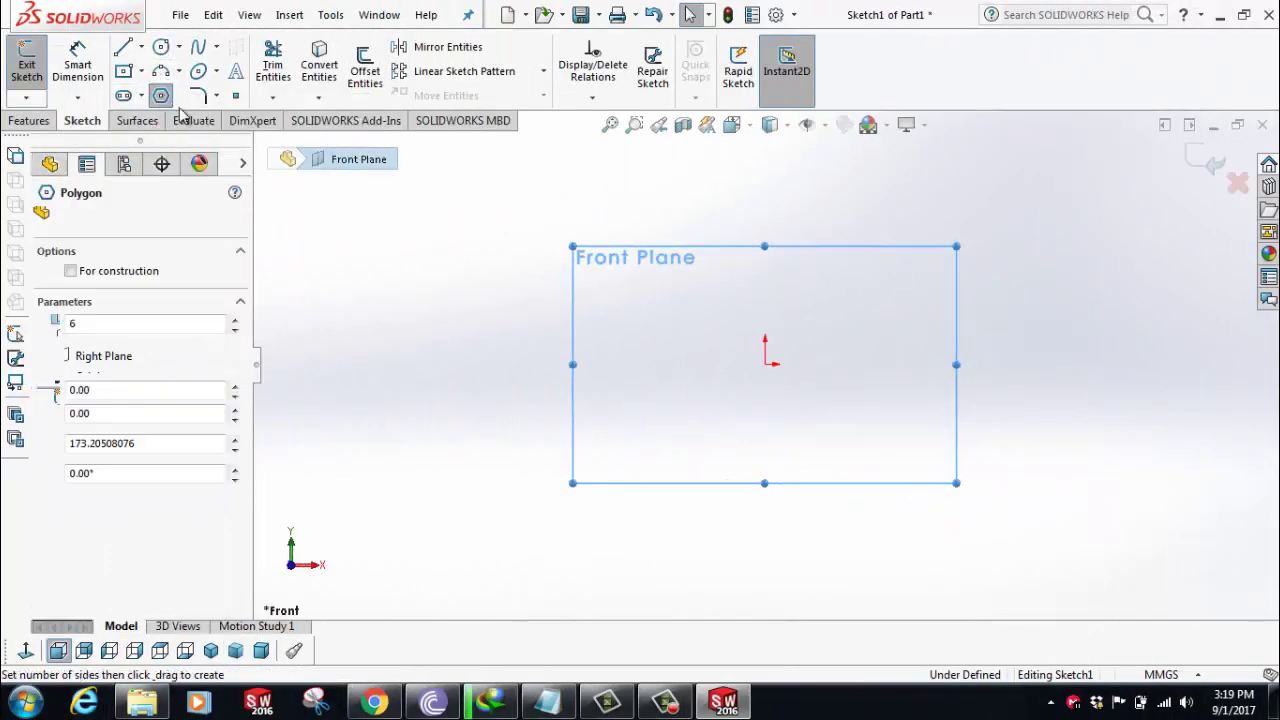
left_click(767, 363)
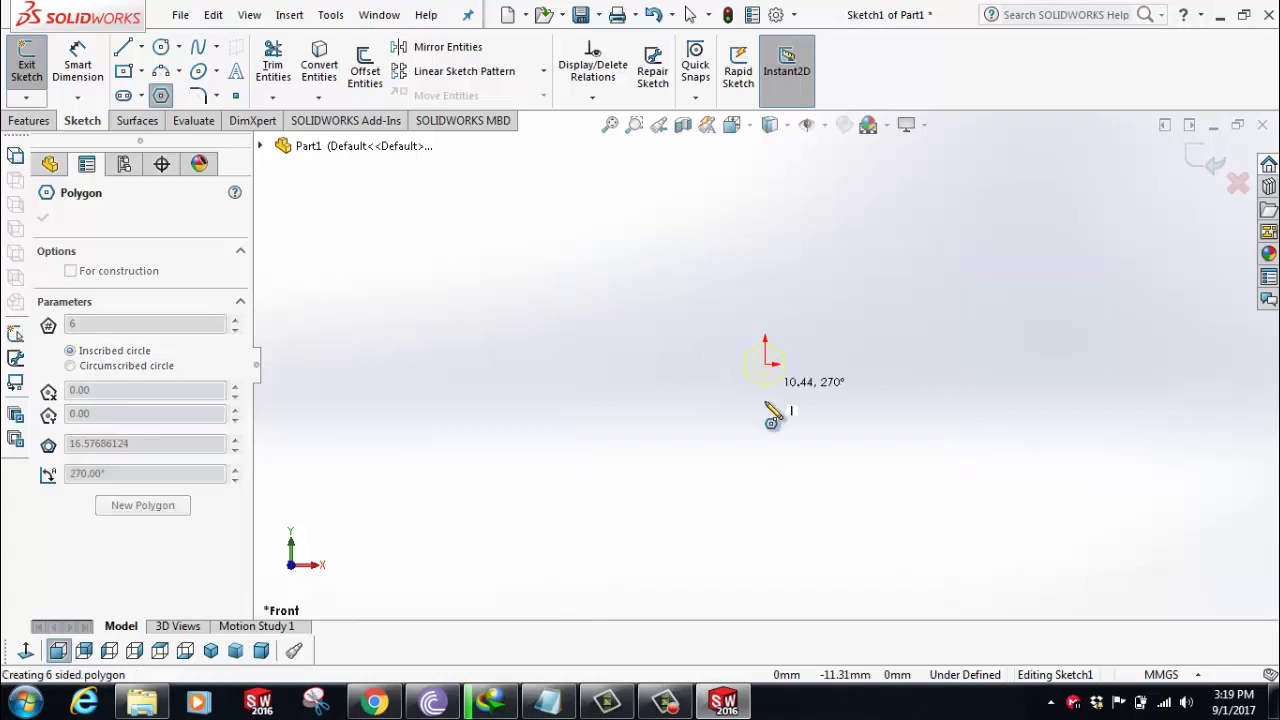
left_click(767, 460)
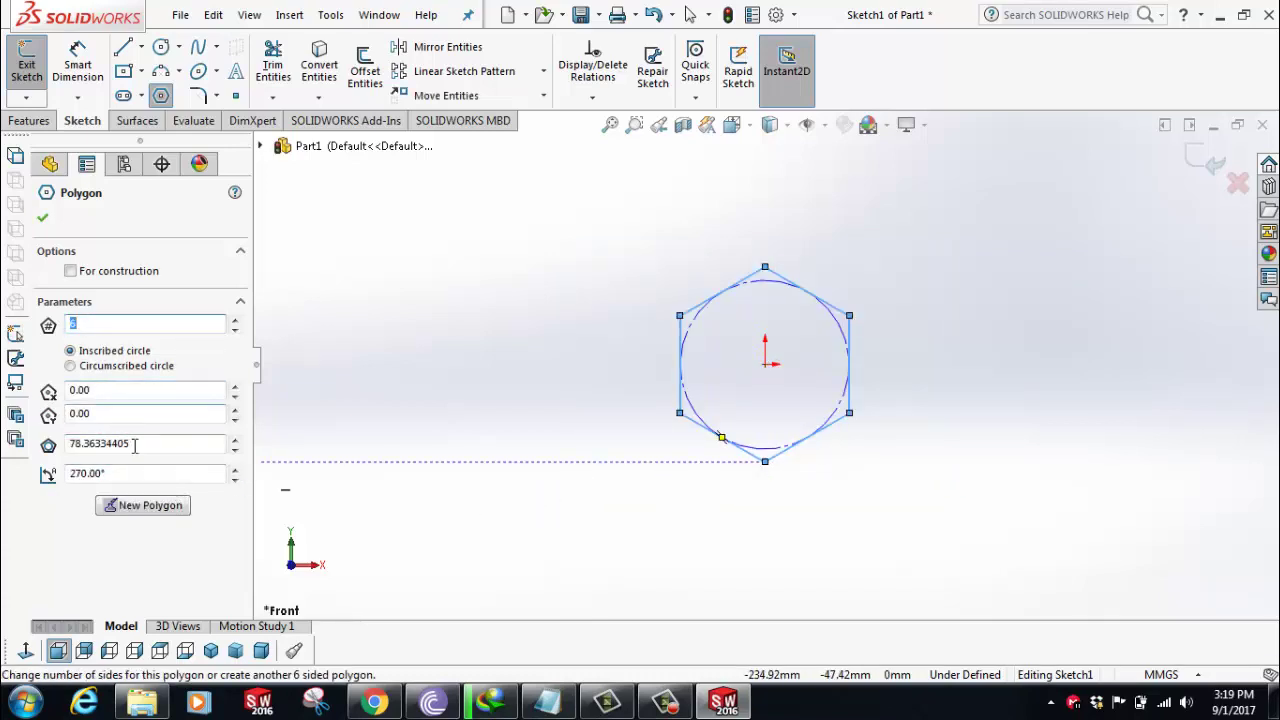
left_click_drag(134, 444, 117, 443)
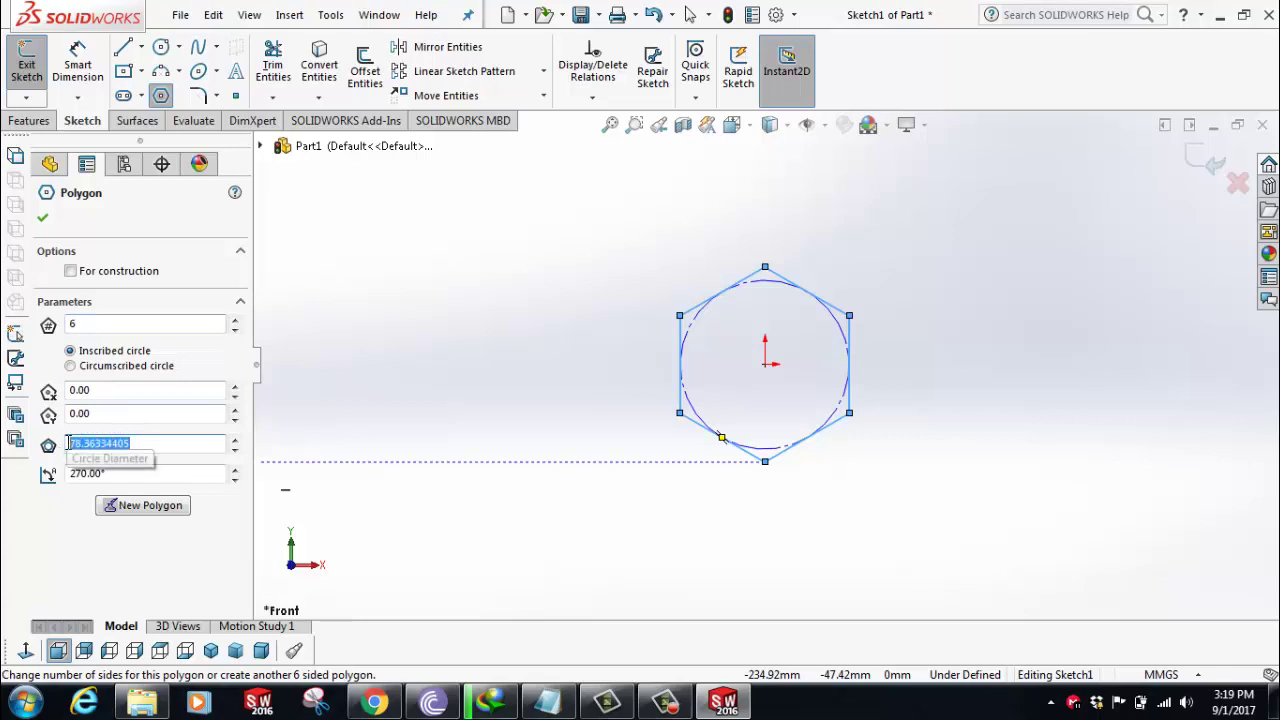
type("14")
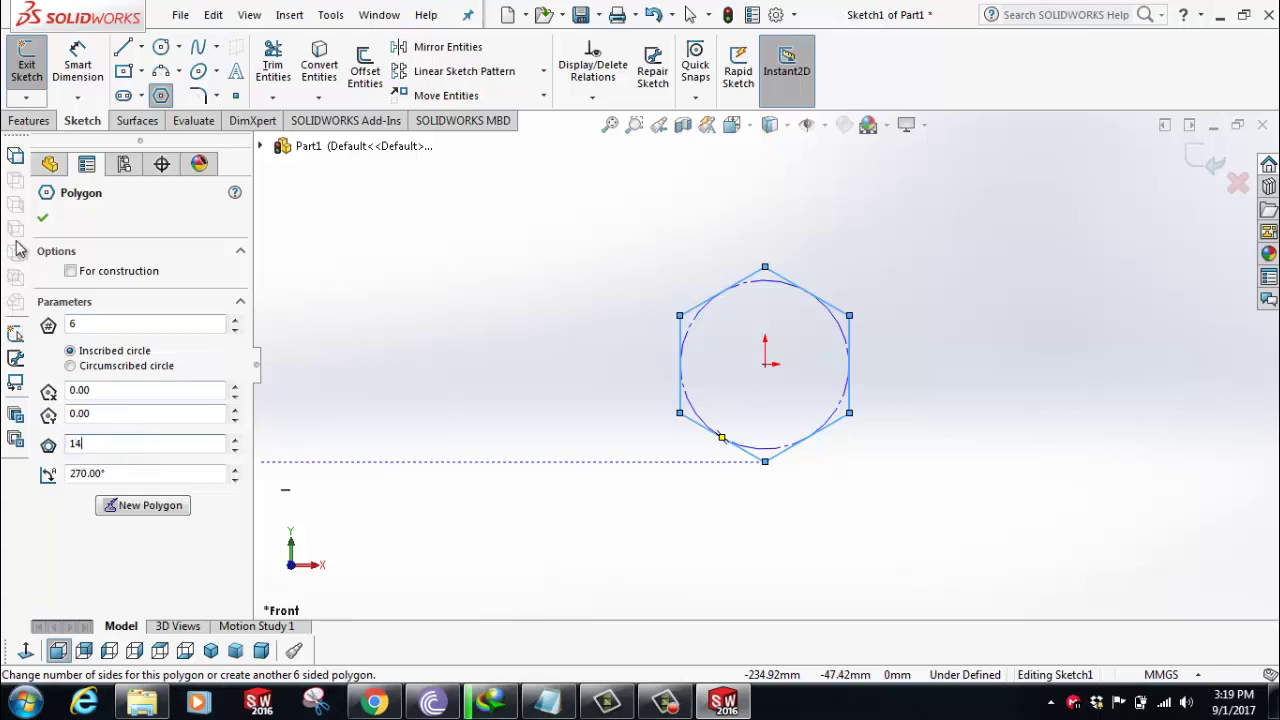
left_click(42, 217)
scroll(780, 362, "down", 3)
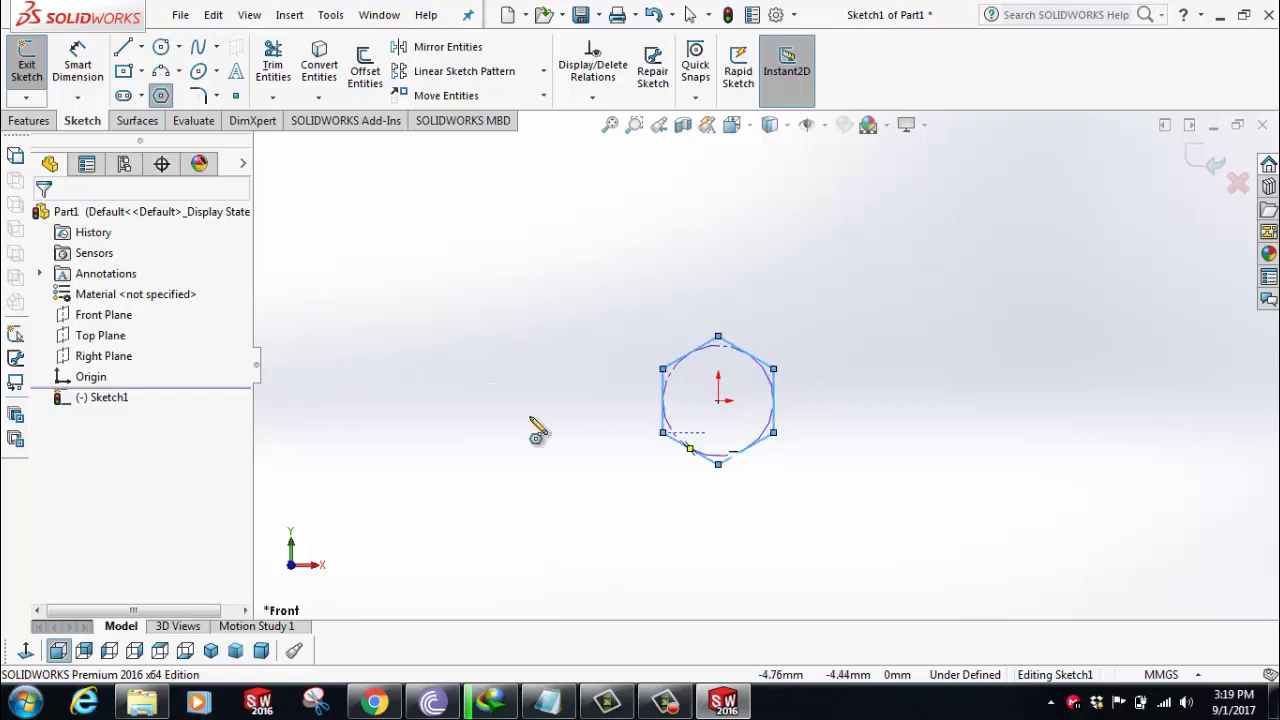
left_click(24, 124)
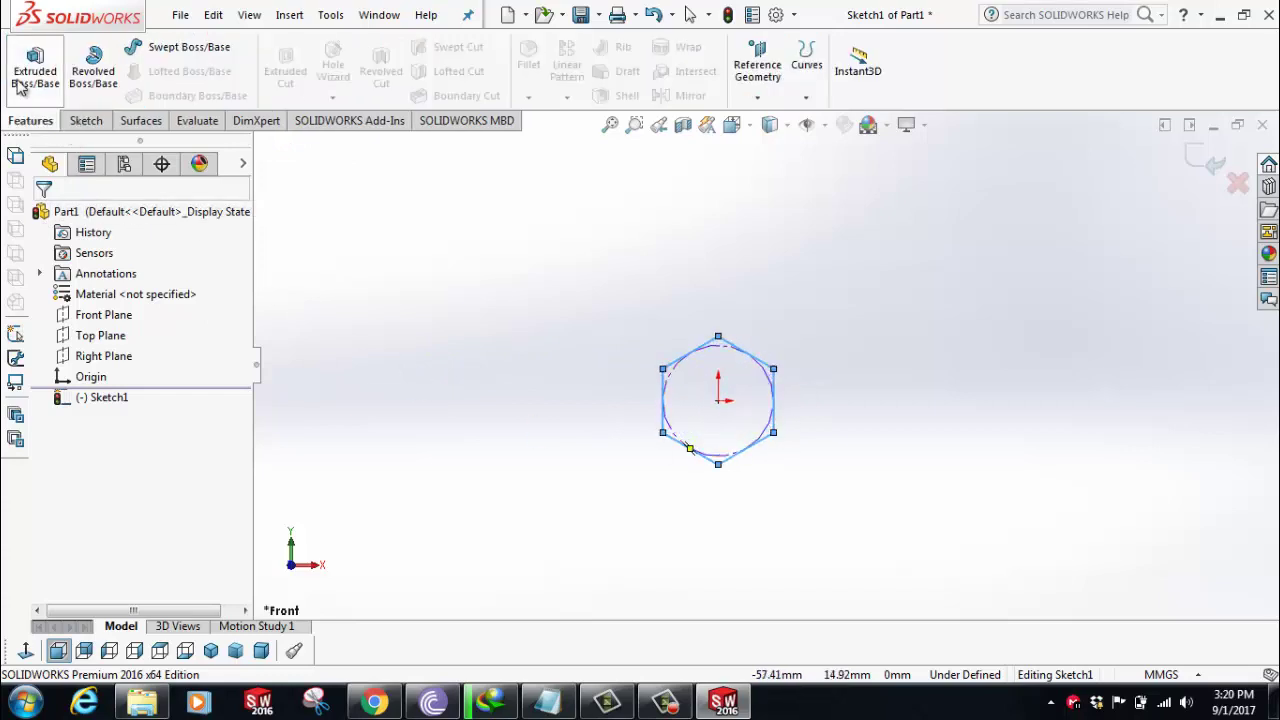
Extrude the hexagon 5 mm as a blind boss and orbit to view the prism.
left_click(24, 80)
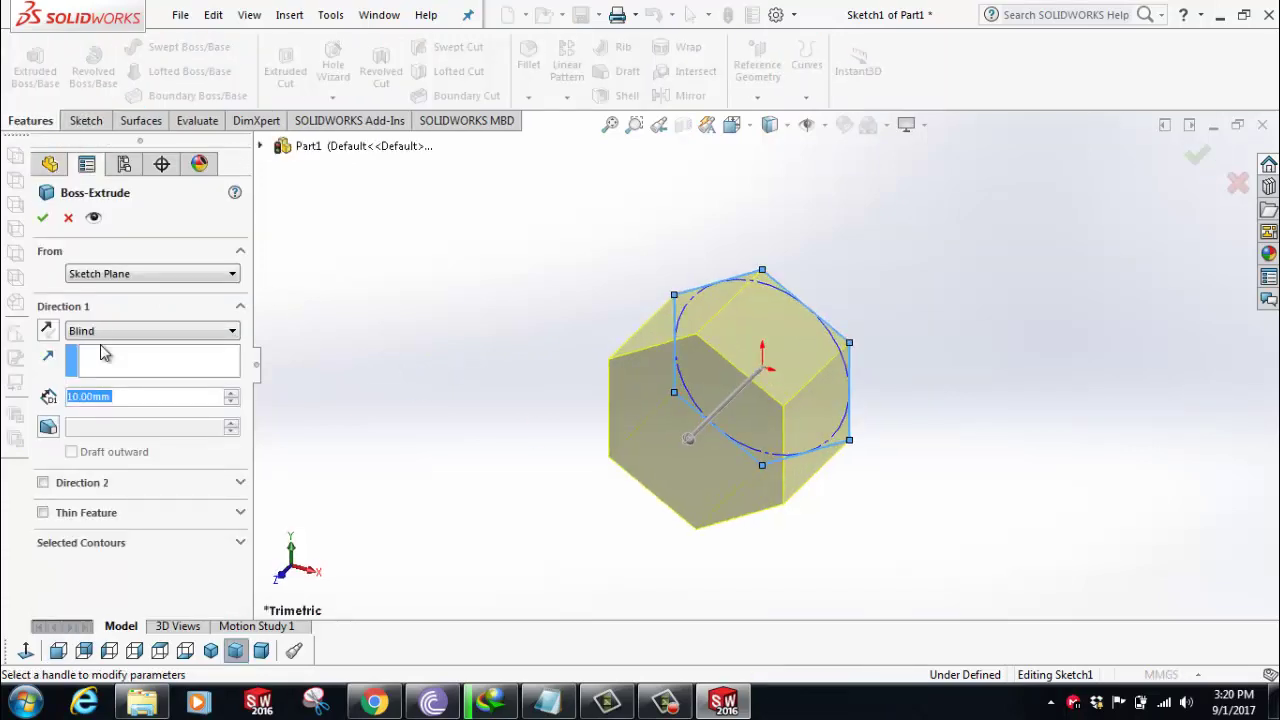
type("5")
key("Return")
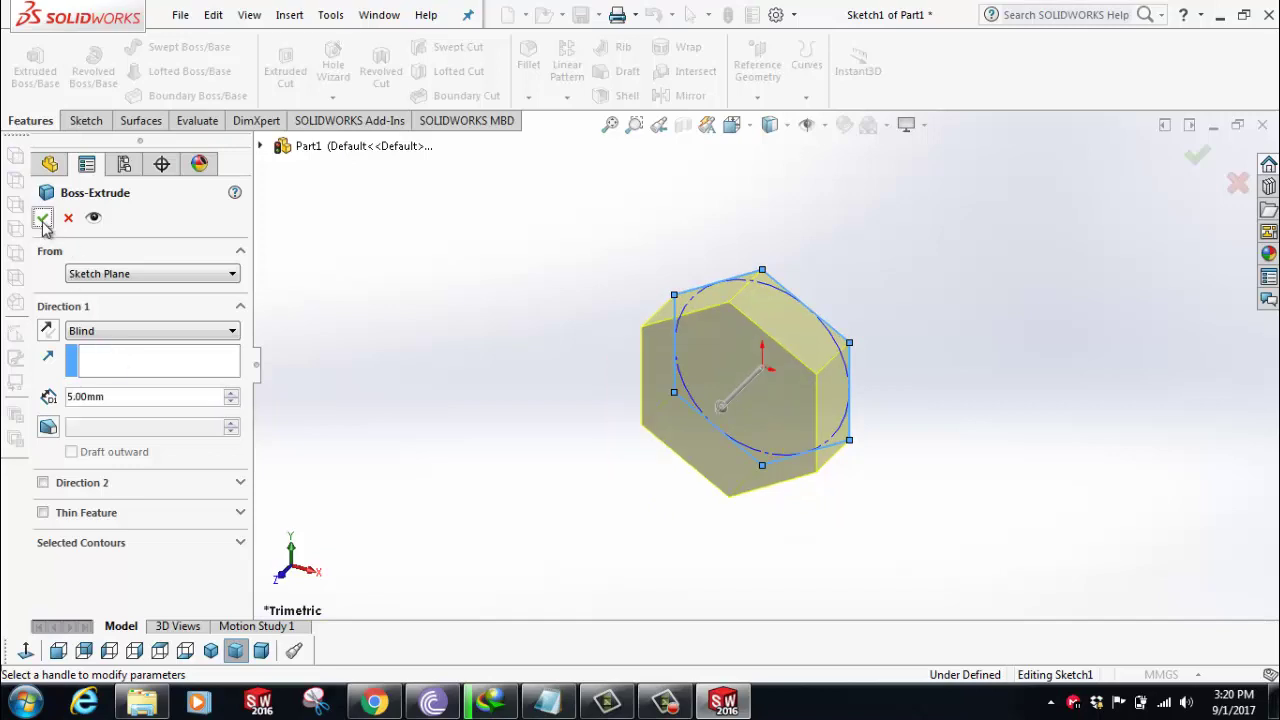
left_click(43, 226)
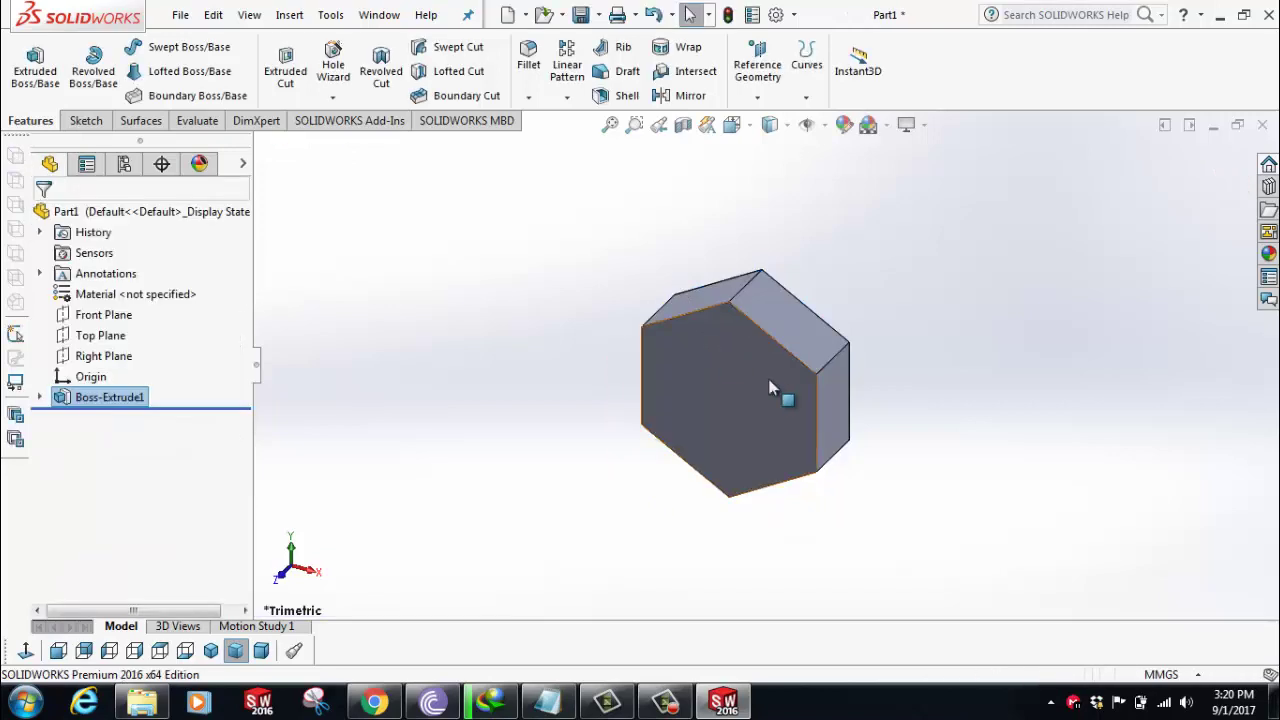
mouse_move(863, 411)
middle_mouse_down()
mouse_move(753, 415)
mouse_move(745, 397)
middle_mouse_up()
Sketch a 7 mm-radius circle at the origin on the hex head's front face.
left_click(745, 397)
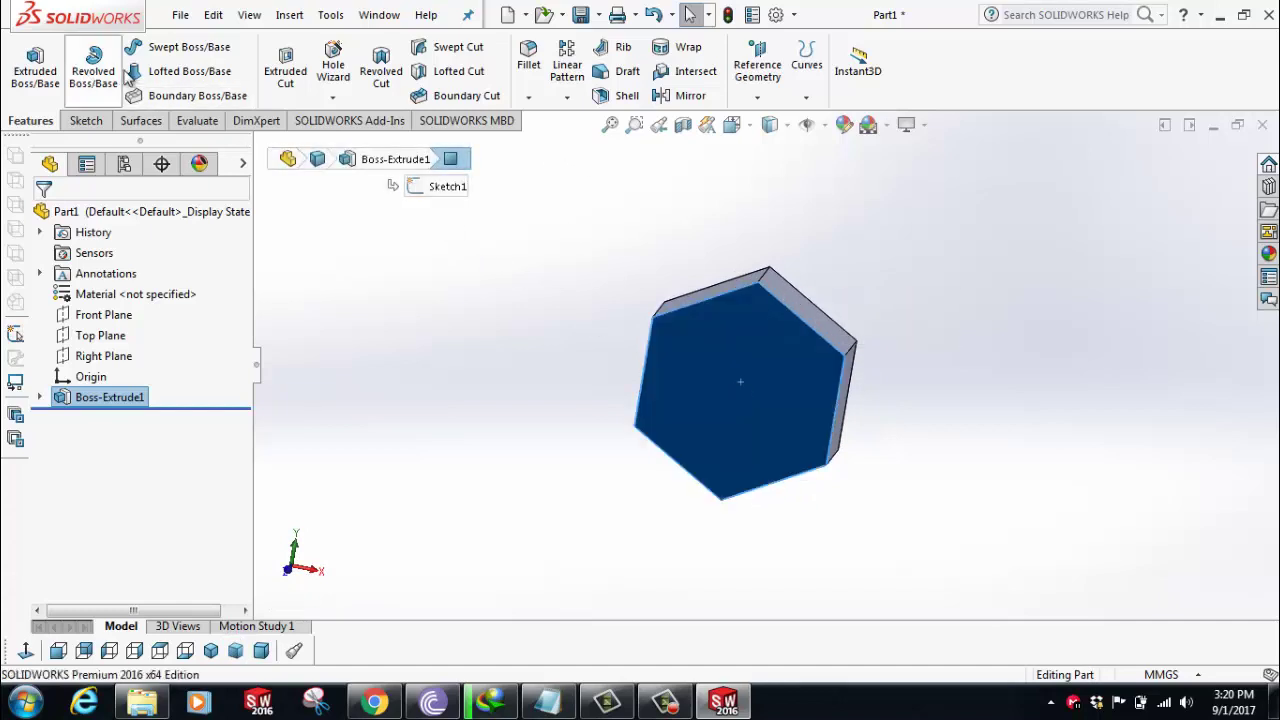
left_click(86, 120)
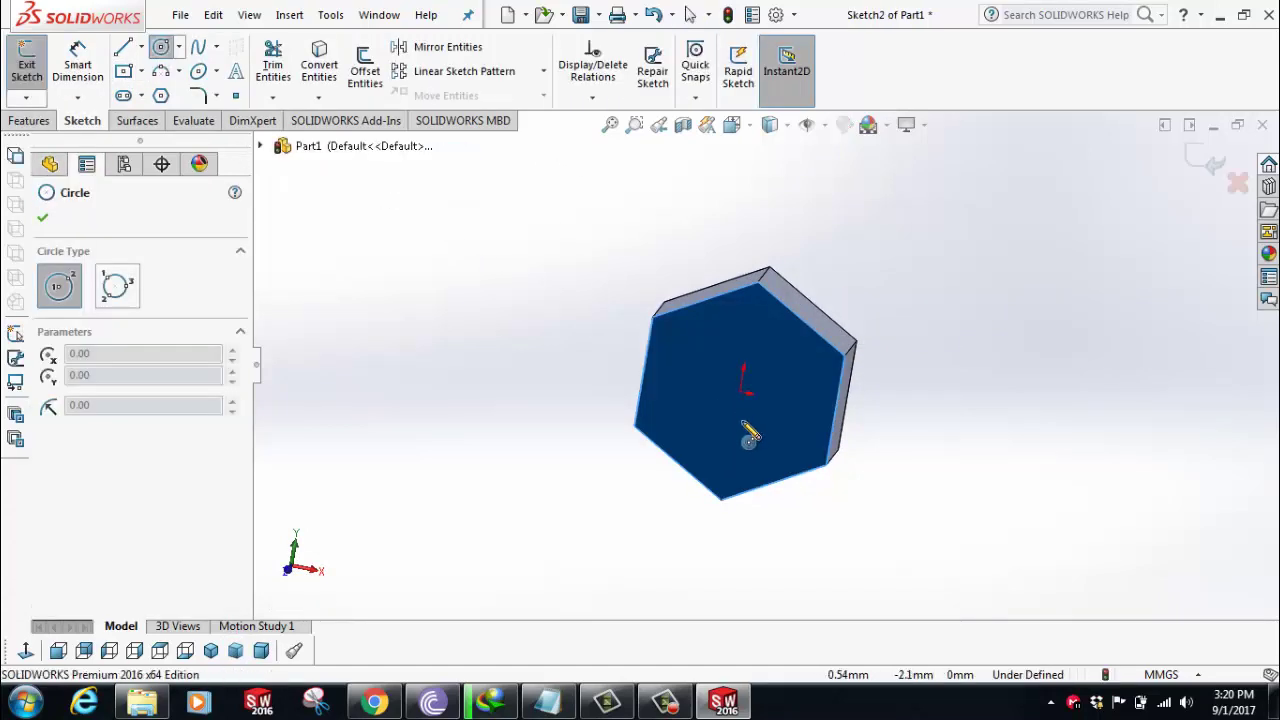
left_click(160, 47)
left_click(740, 388)
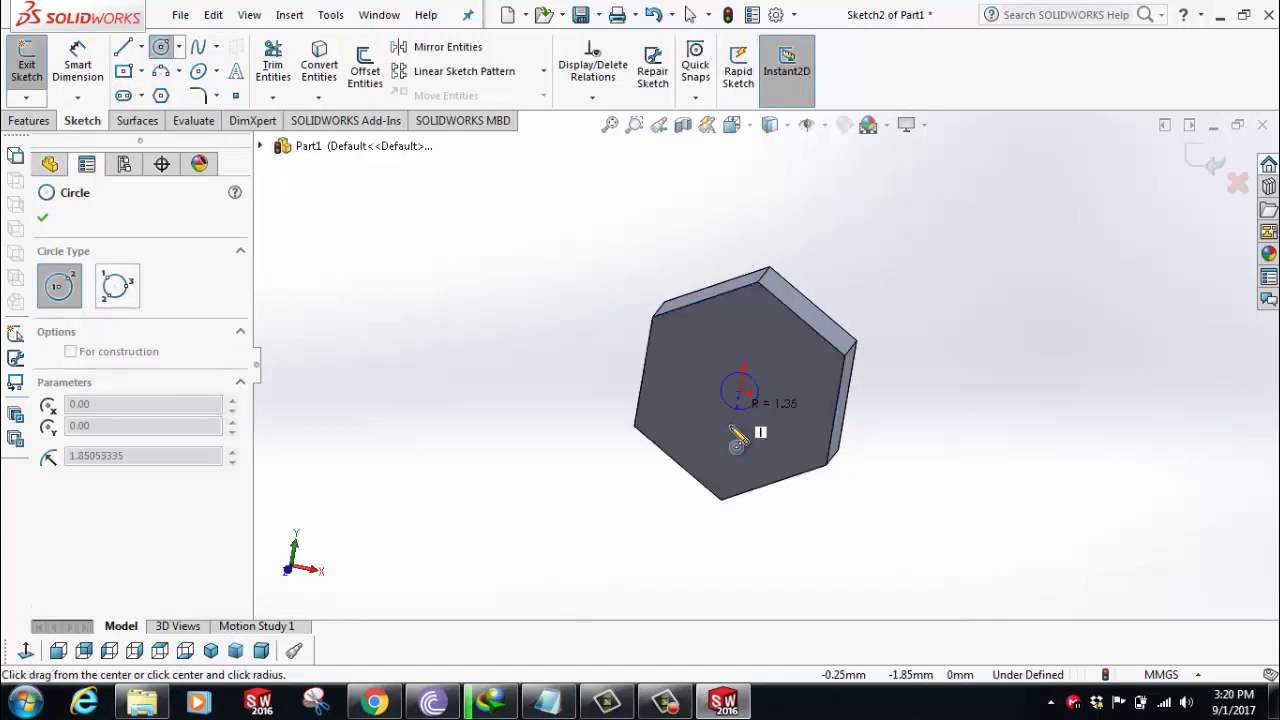
left_click(710, 495)
right_click(710, 496)
left_click(712, 497)
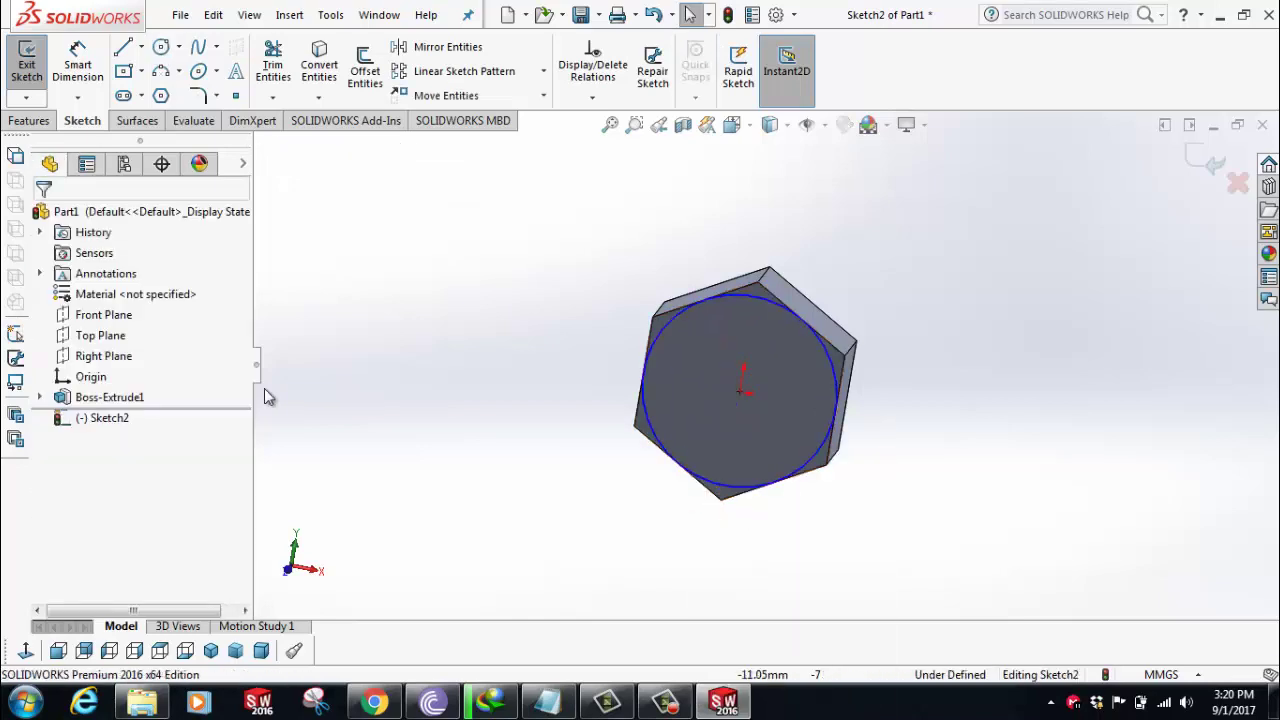
Cut outside the circle with an extruded cut, flipped side, 60° draft.
left_click(30, 120)
left_click(283, 88)
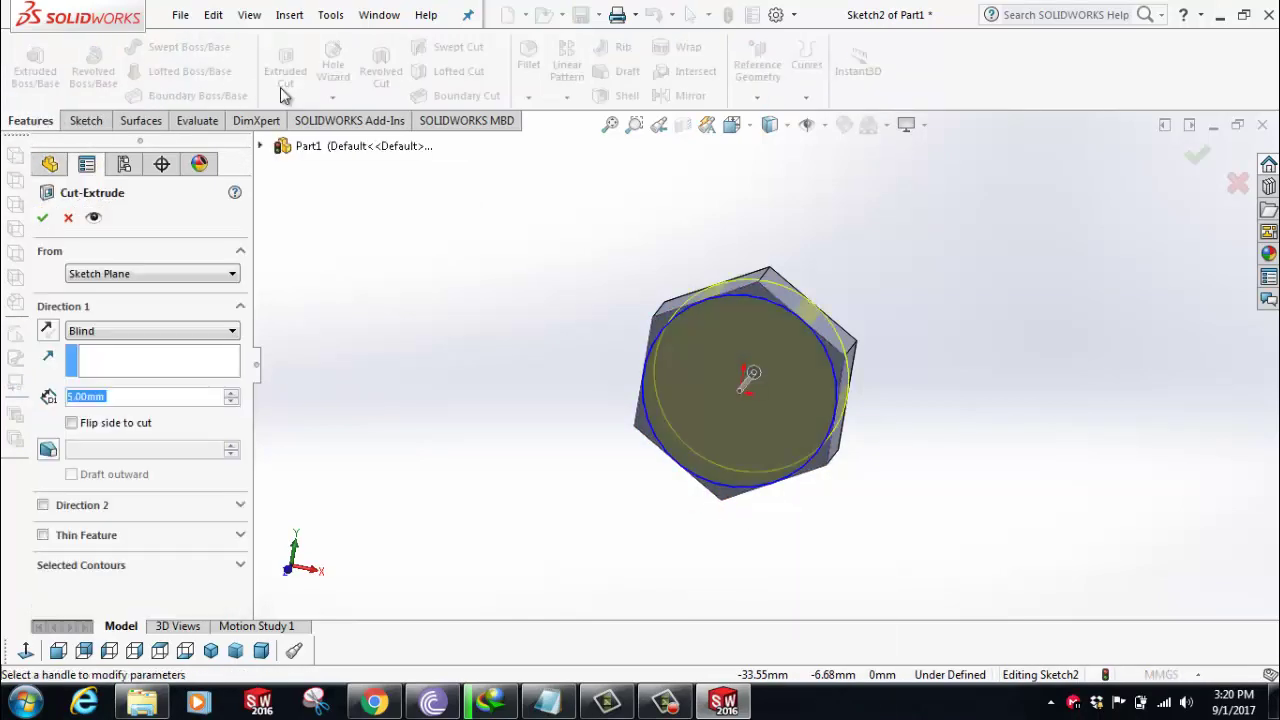
left_click(72, 424)
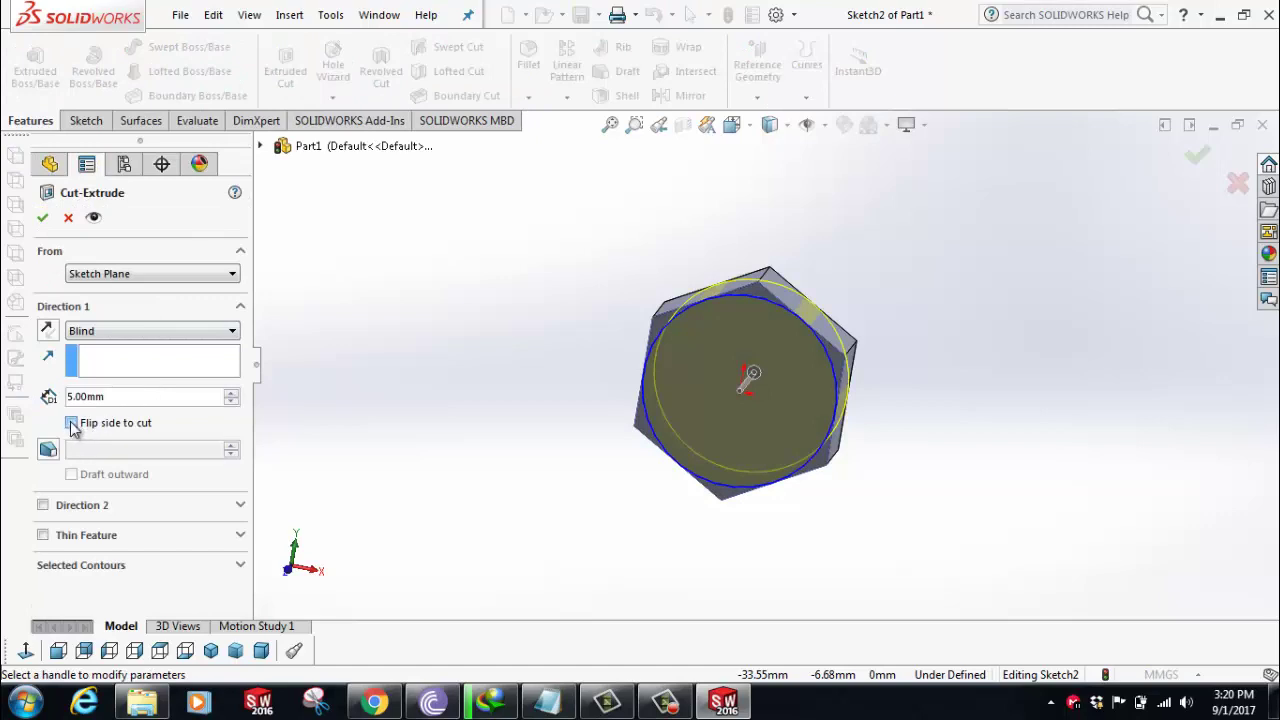
left_click(58, 450)
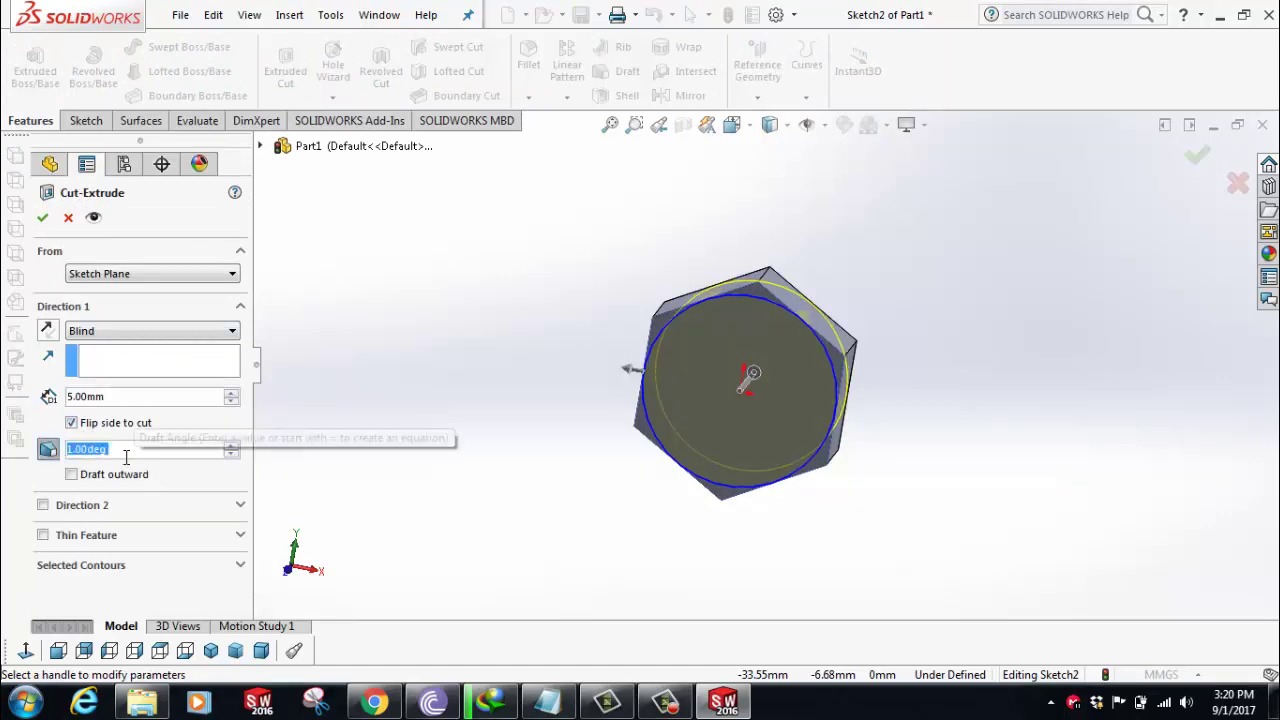
type("60")
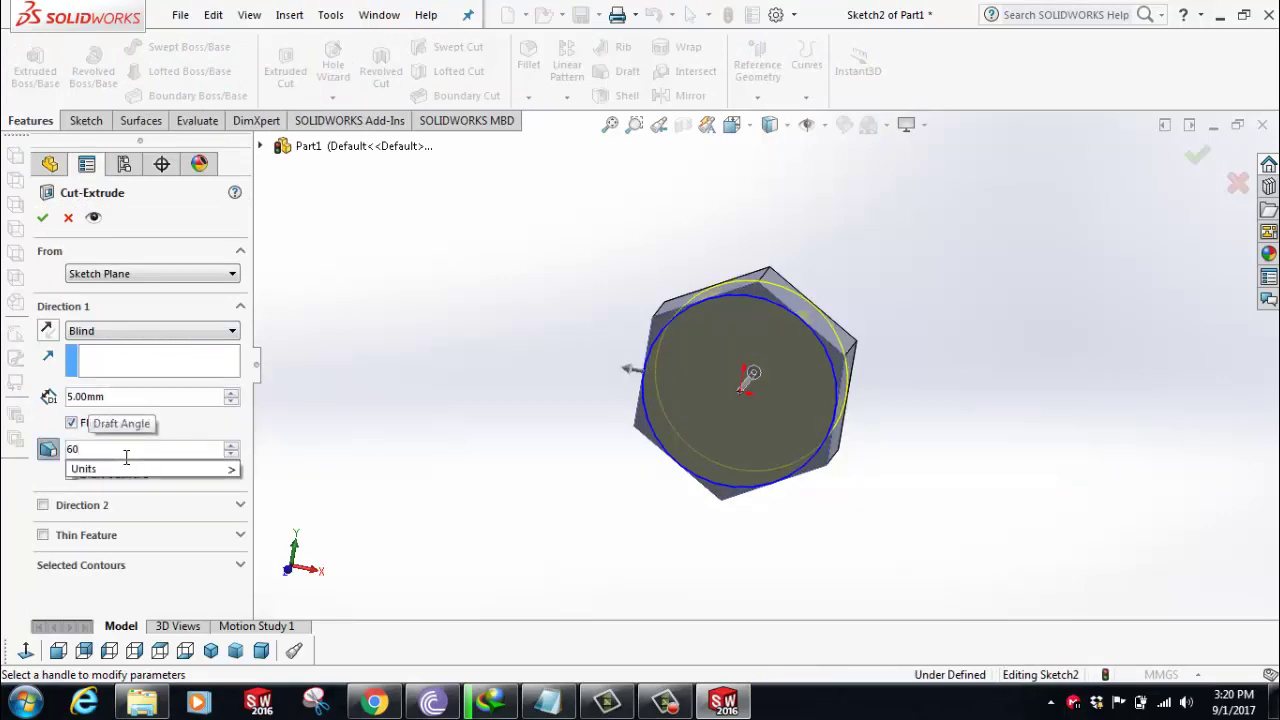
left_click(42, 220)
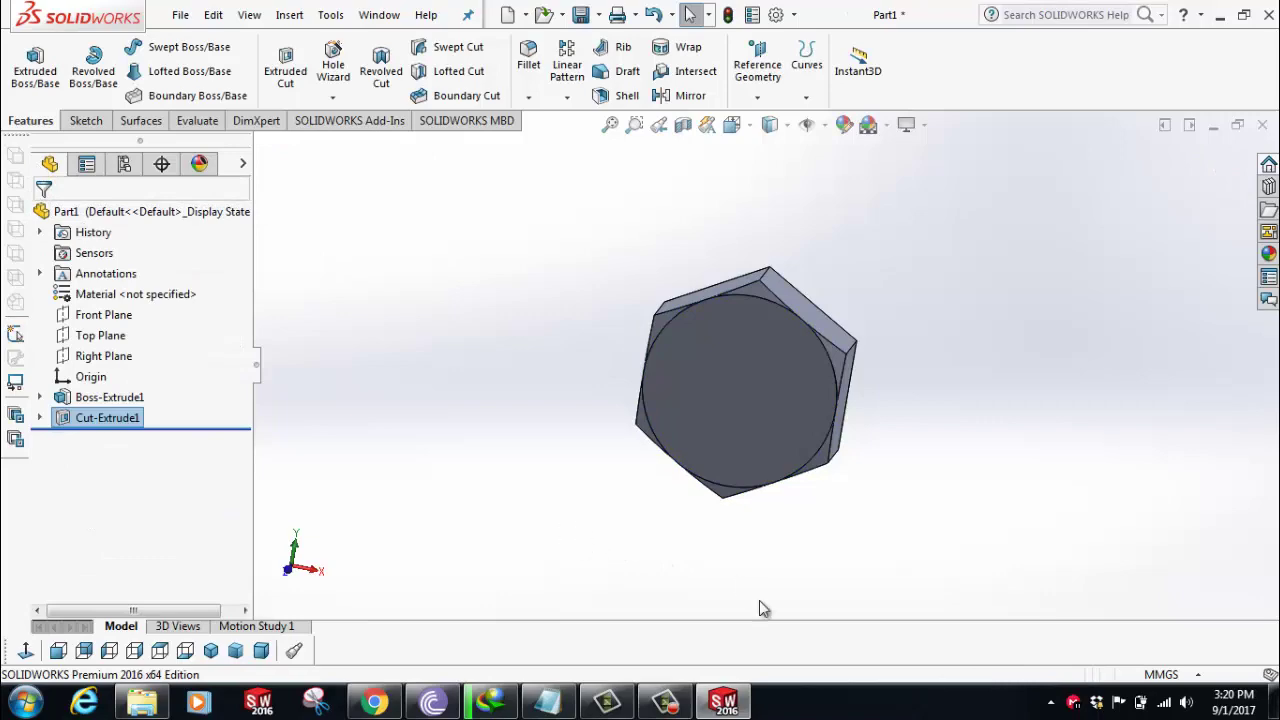
Orbit the part and turn the view to face the flat hex face.
middle_click_drag(977, 423, 766, 417)
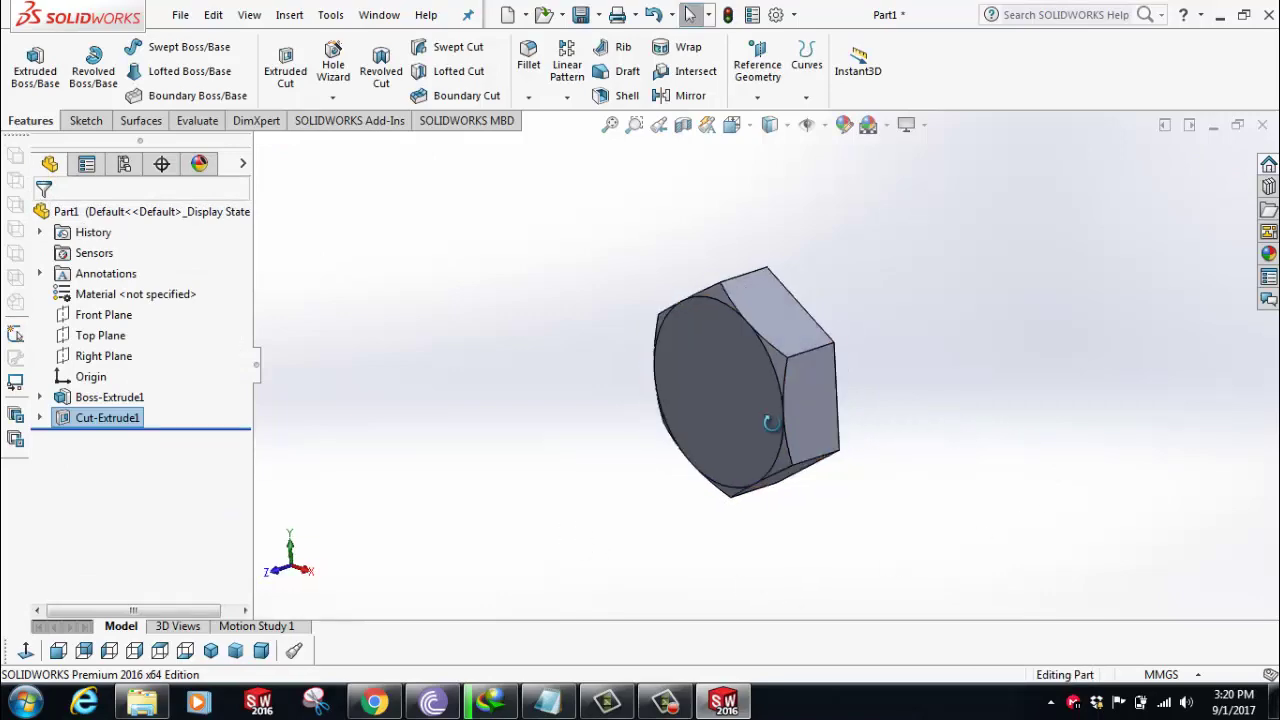
mouse_move(929, 434)
middle_mouse_down()
mouse_move(778, 433)
mouse_move(789, 469)
middle_mouse_up()
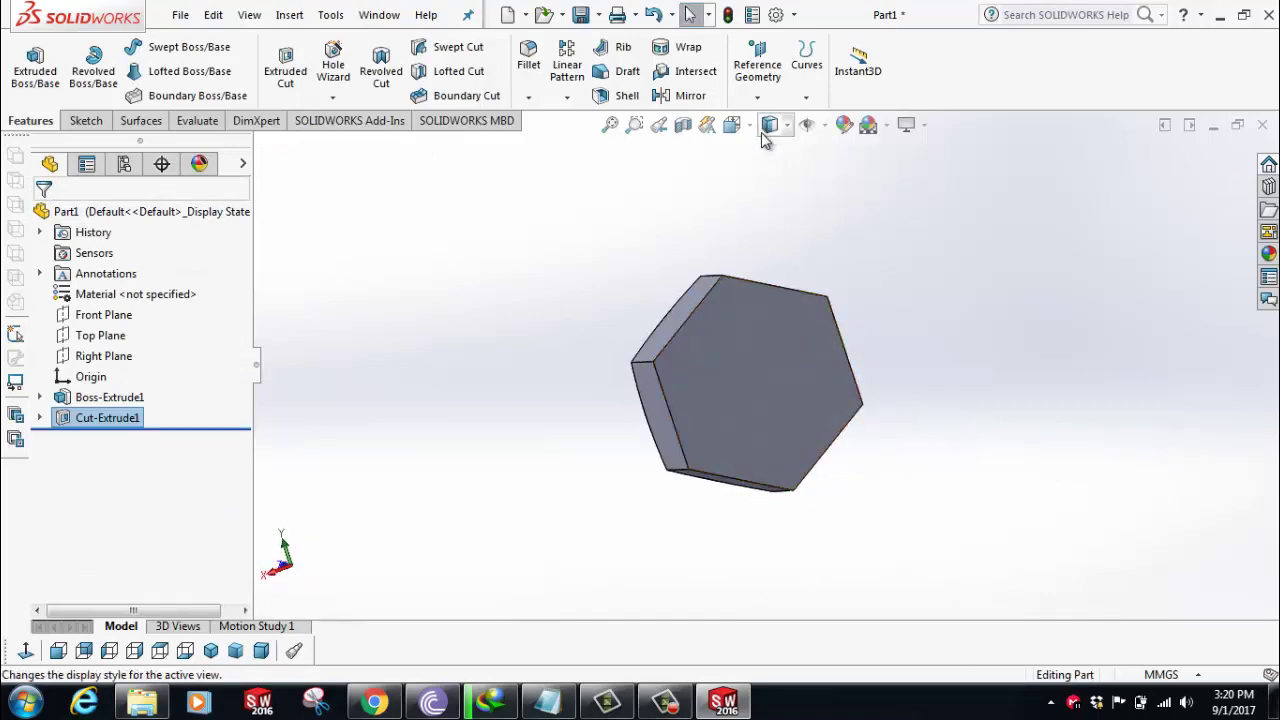
left_click(731, 124)
left_click(786, 312)
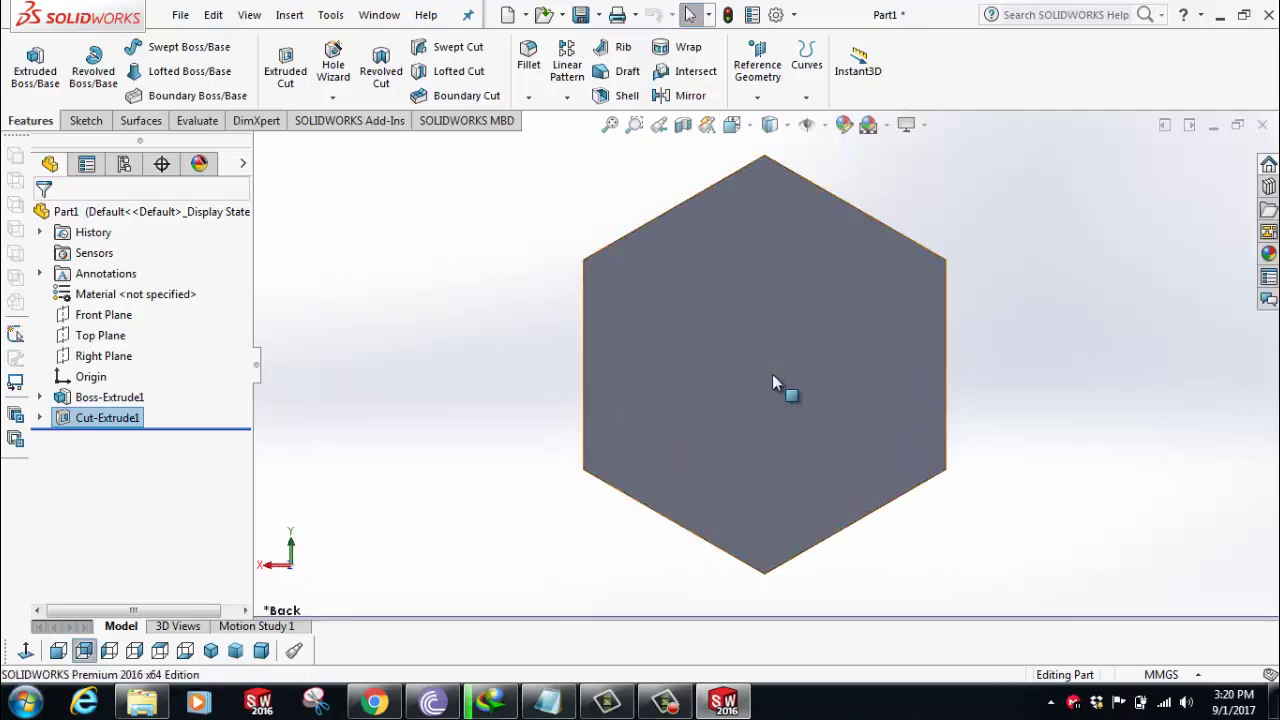
Sketch a circle of radius 4 centred on the origin on the flat hex face.
left_click(772, 374)
left_click(86, 120)
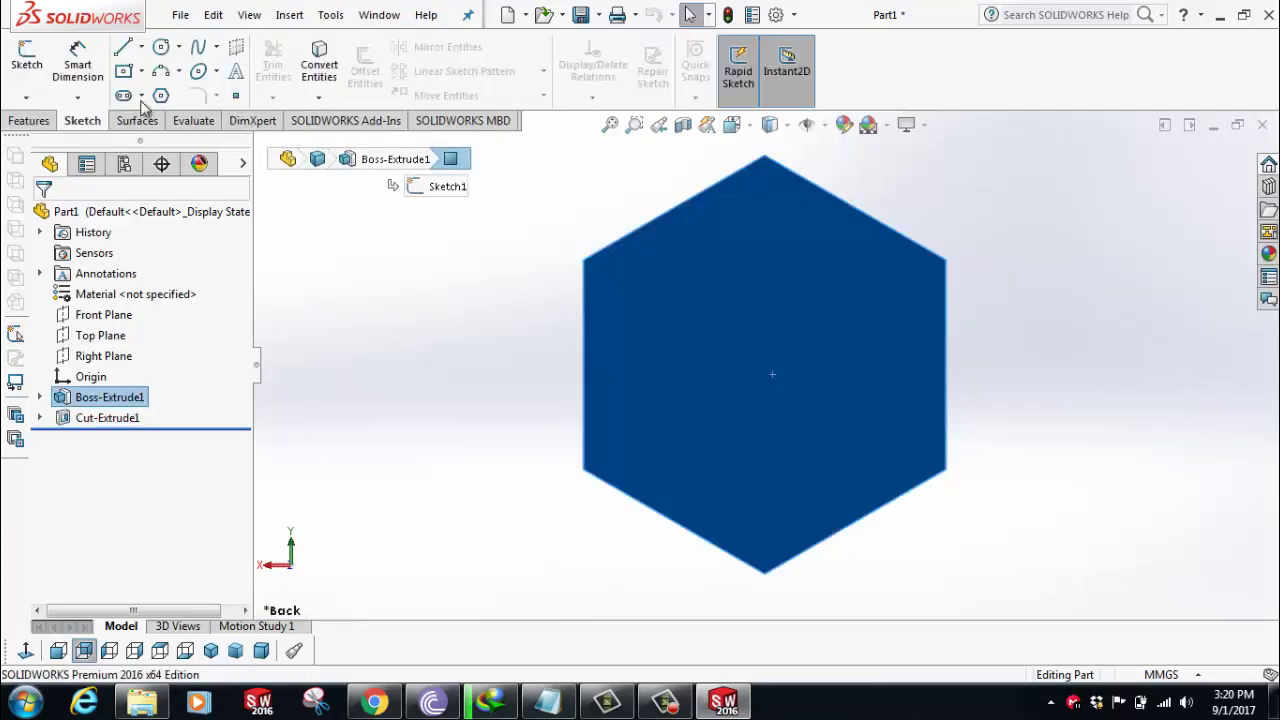
left_click(160, 47)
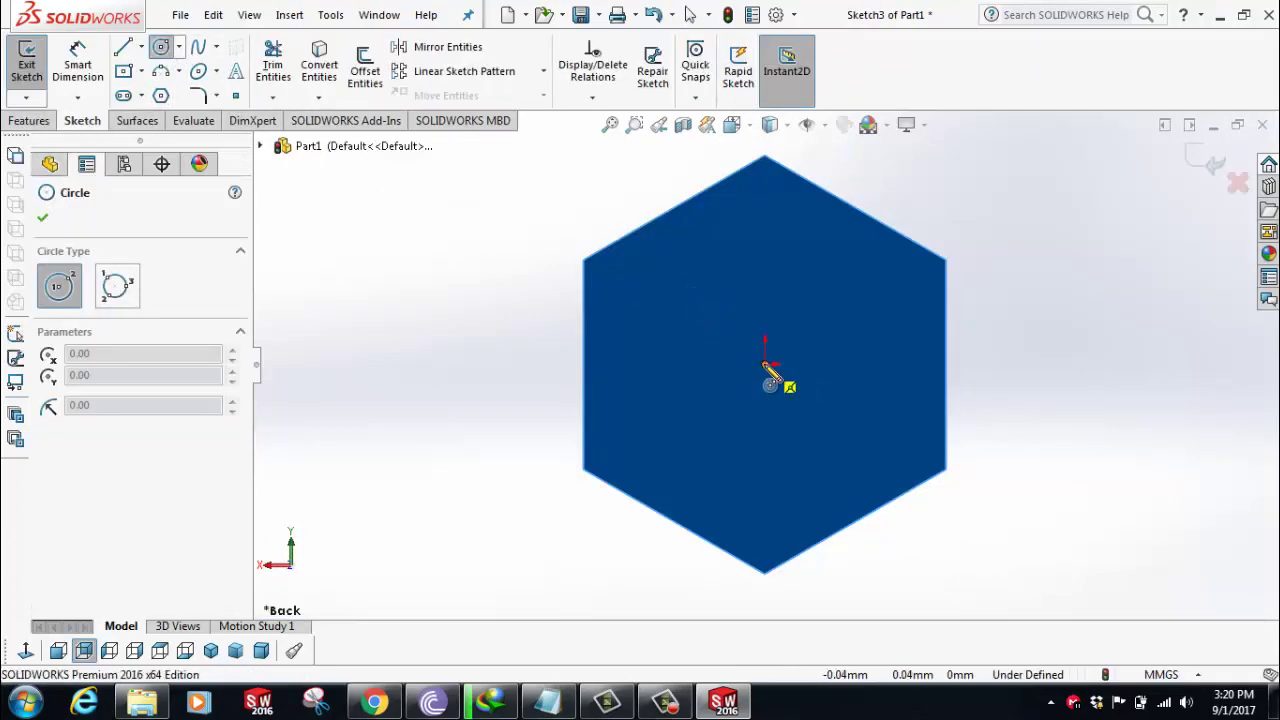
left_click(765, 365)
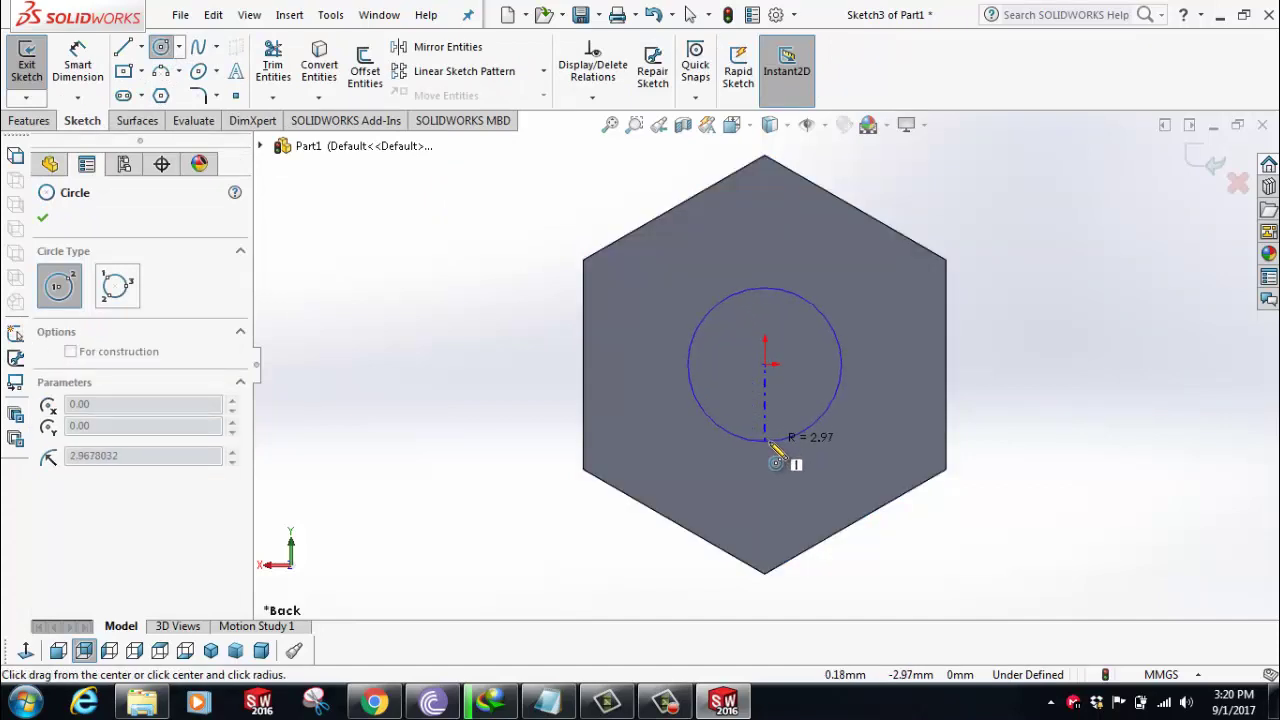
left_click(770, 446)
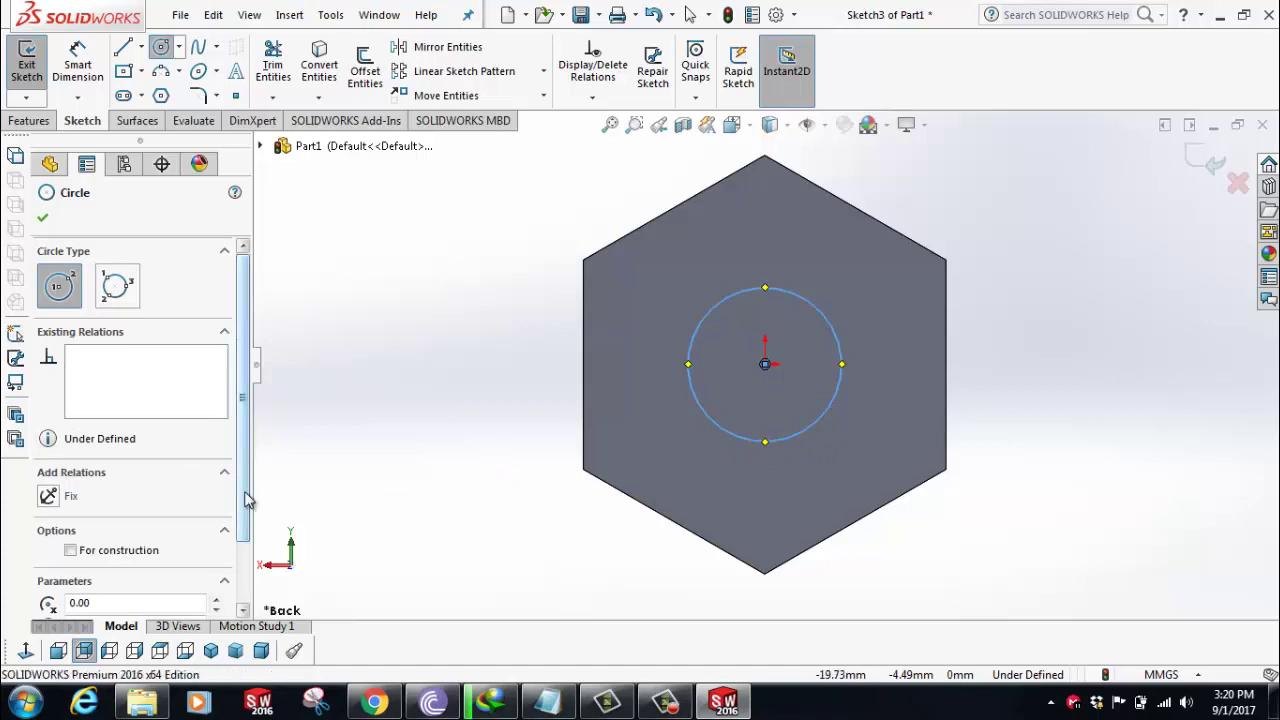
left_click_drag(243, 500, 241, 605)
left_click_drag(180, 576, 3, 588)
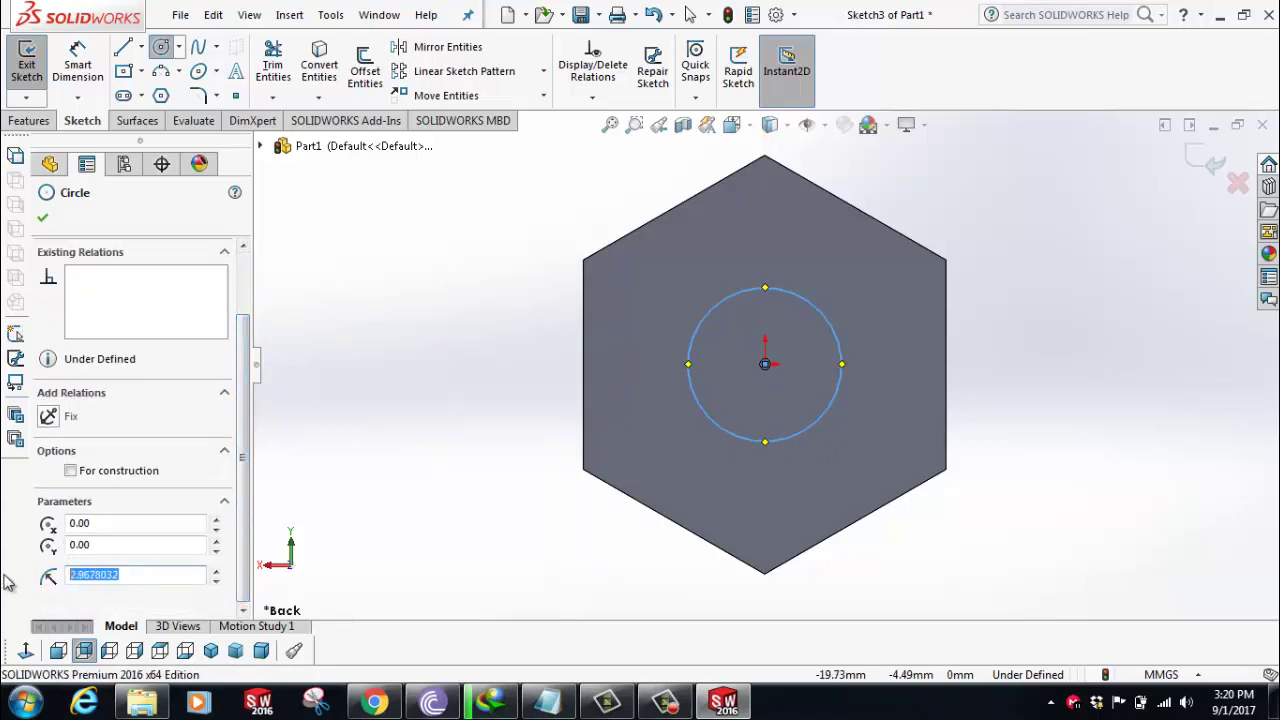
type("4")
key("Return")
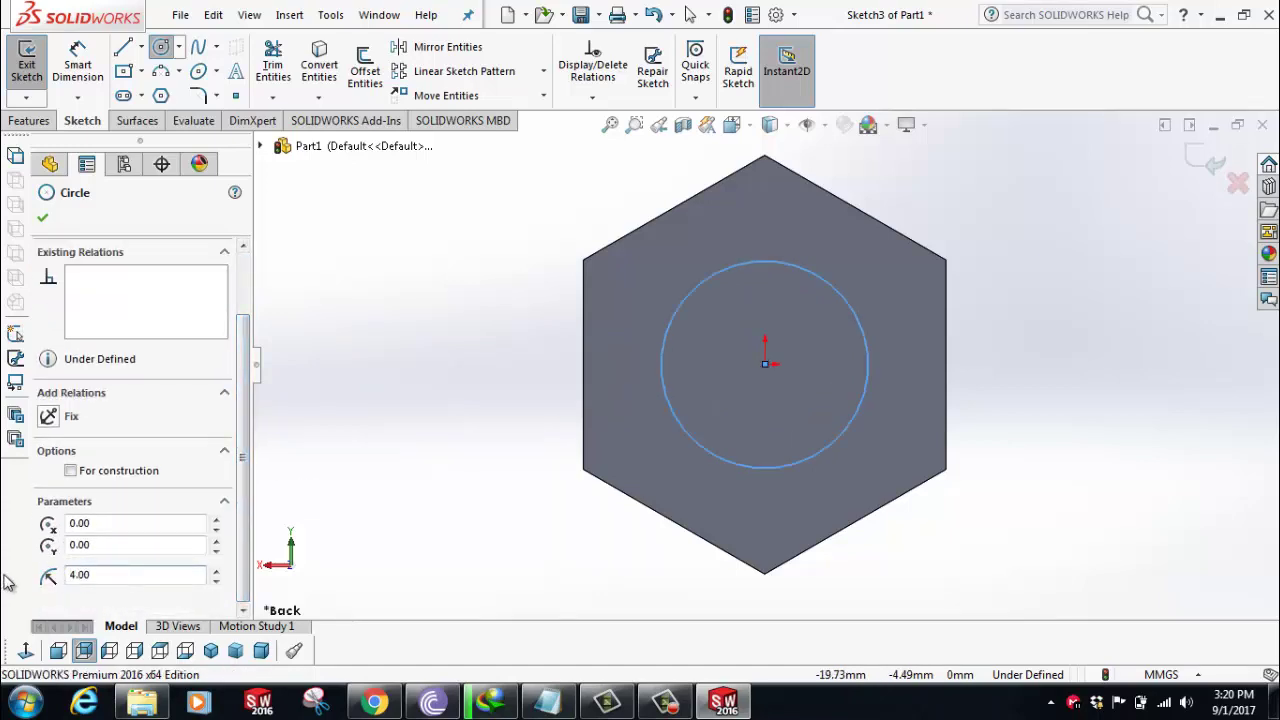
left_click(45, 218)
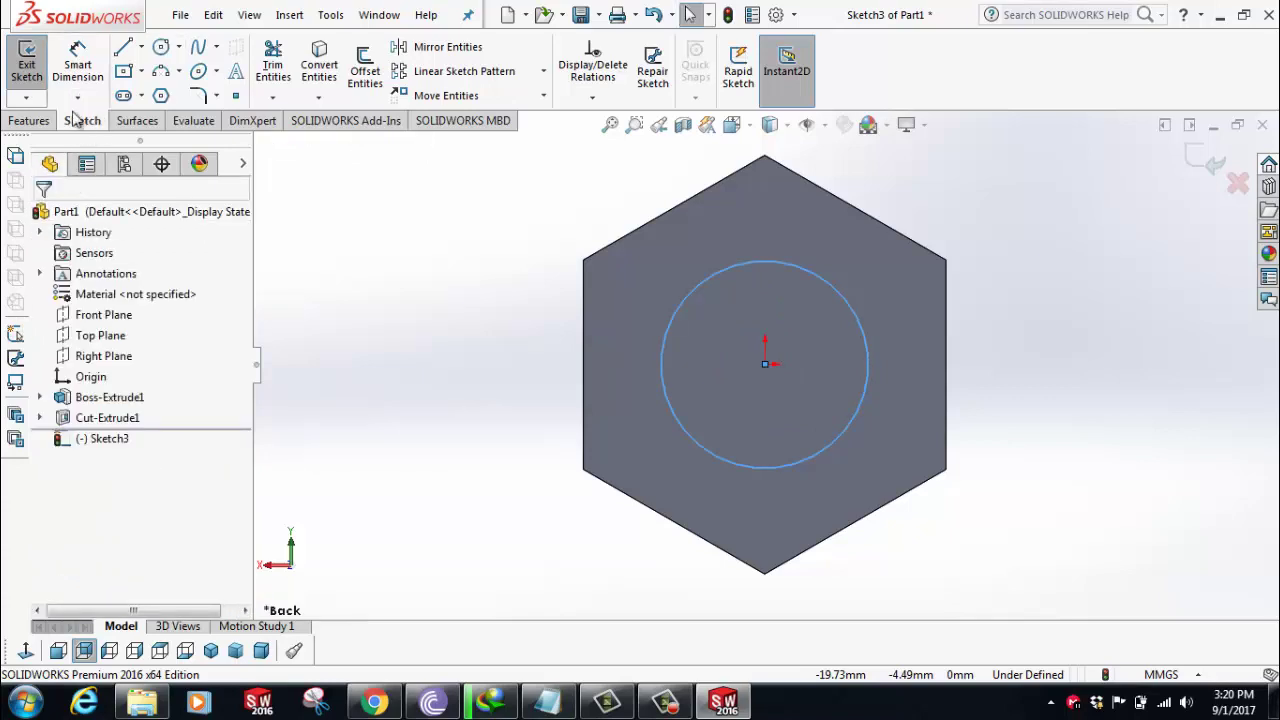
left_click(30, 120)
Extrude the 4 mm-radius circle 50 mm into the shaft and inspect the bolt in 3D.
left_click(35, 62)
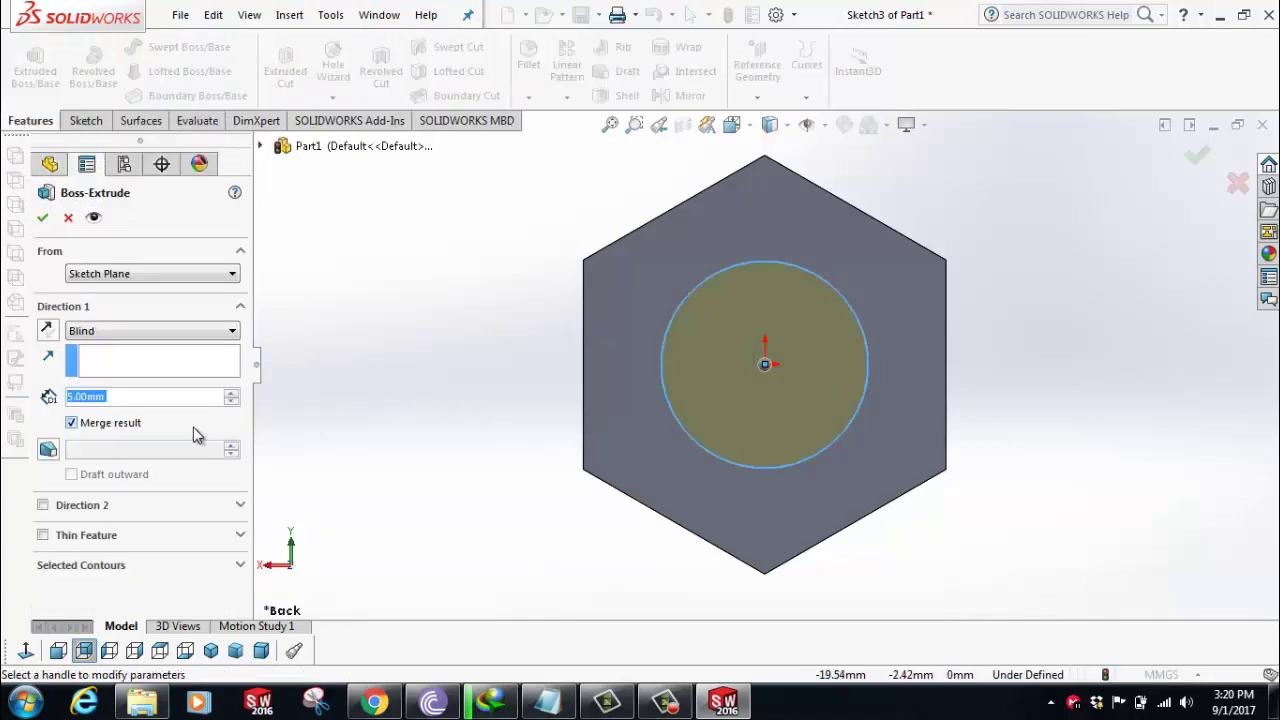
type("50")
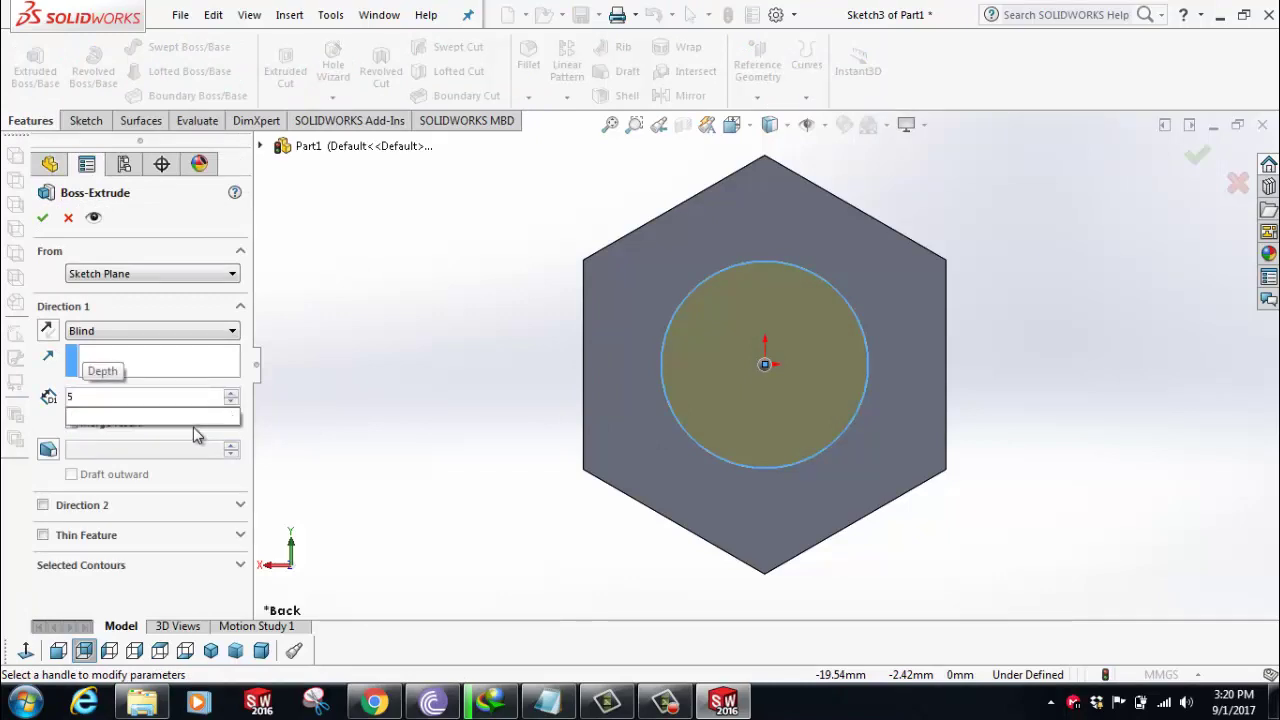
key("Return")
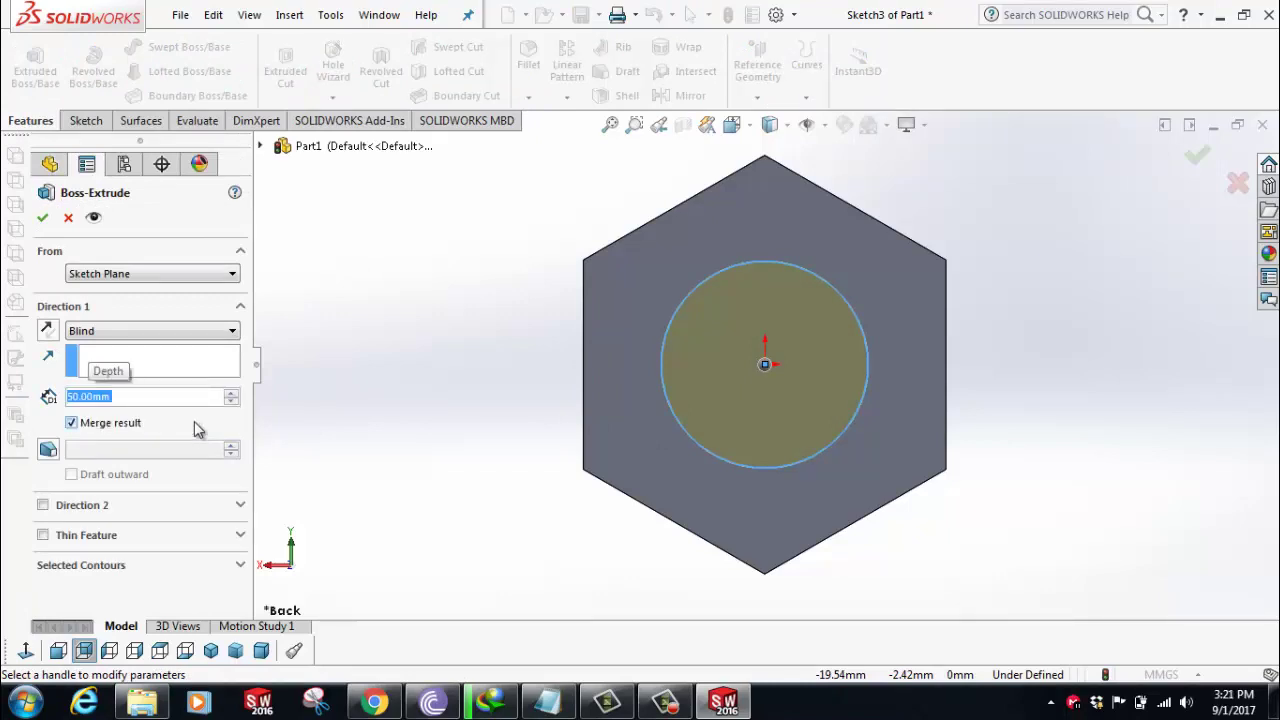
left_click(42, 217)
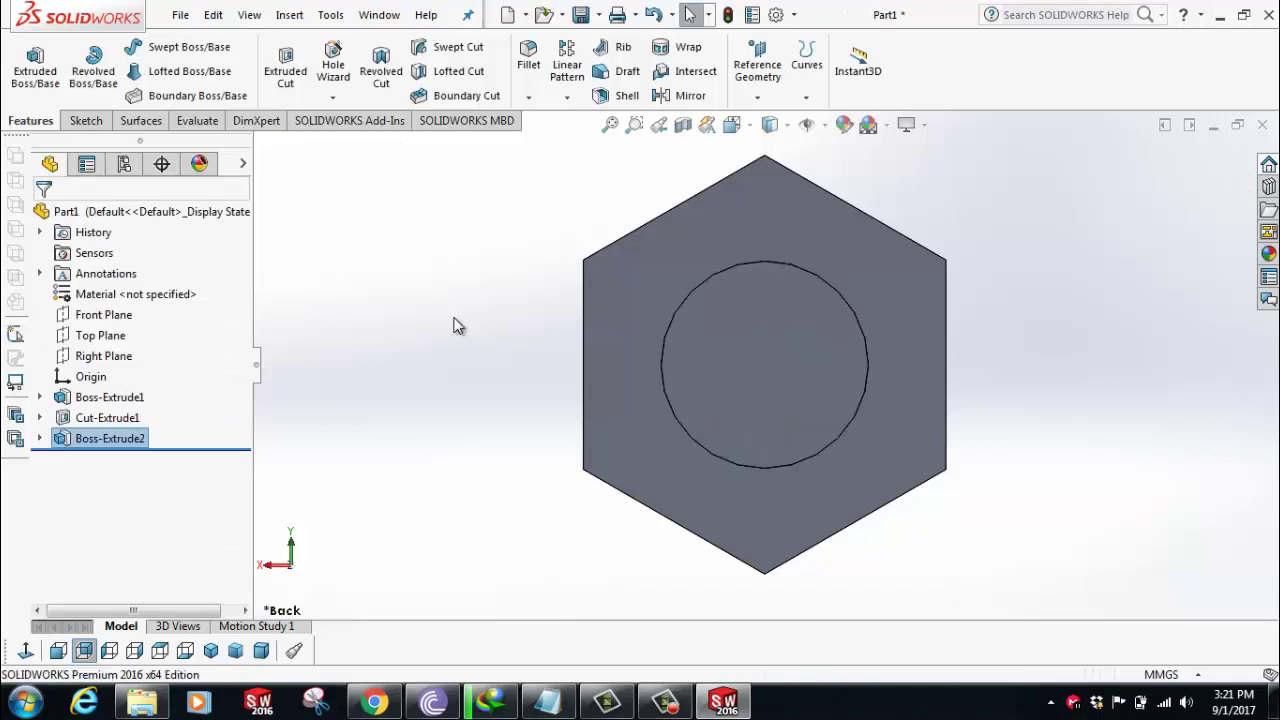
middle_click_drag(509, 361, 579, 388)
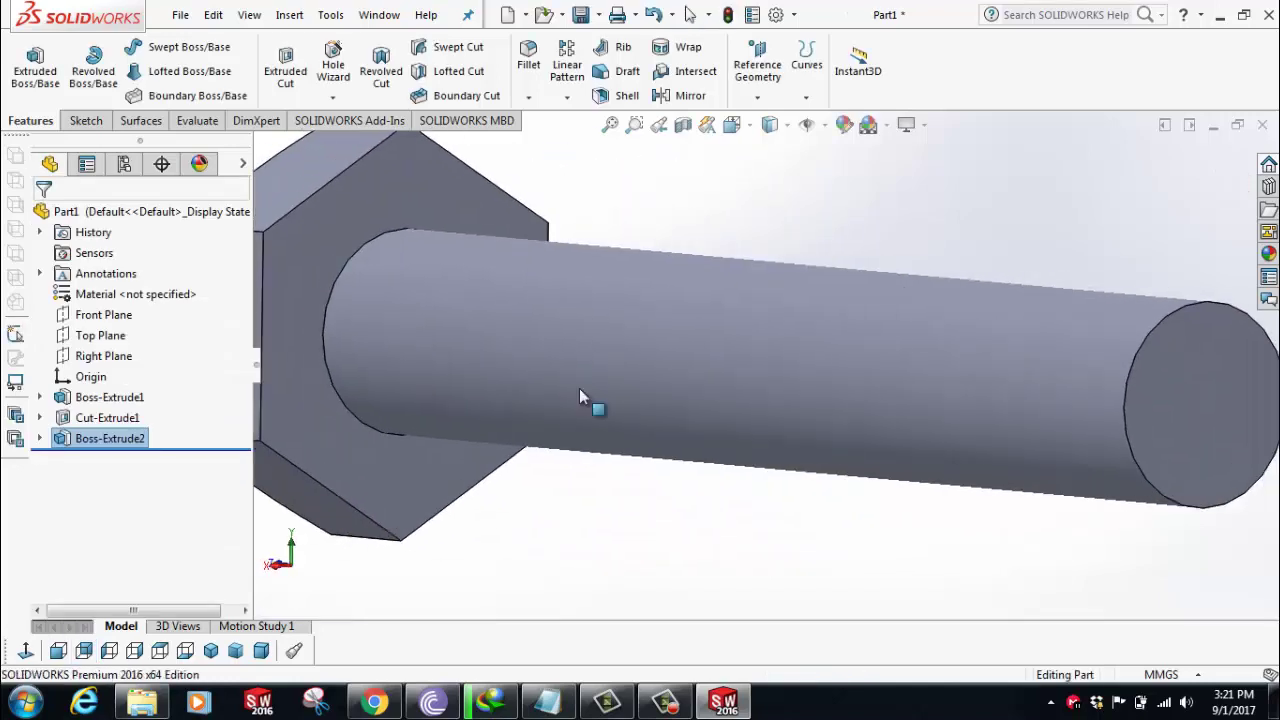
scroll(573, 383, "up", 3)
scroll(573, 383, "up", 2)
scroll(828, 370, "down", 3)
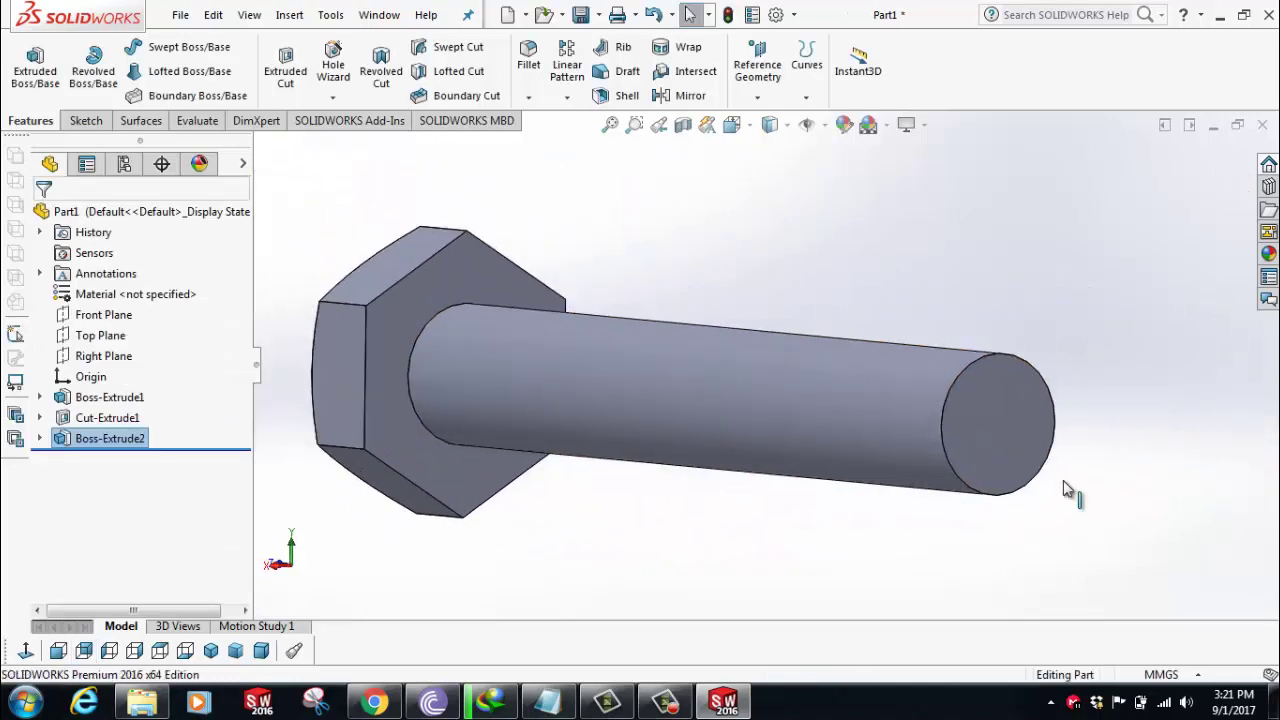
scroll(1034, 390, "up", 1)
scroll(1034, 410, "down", 2)
scroll(1011, 400, "down", 2)
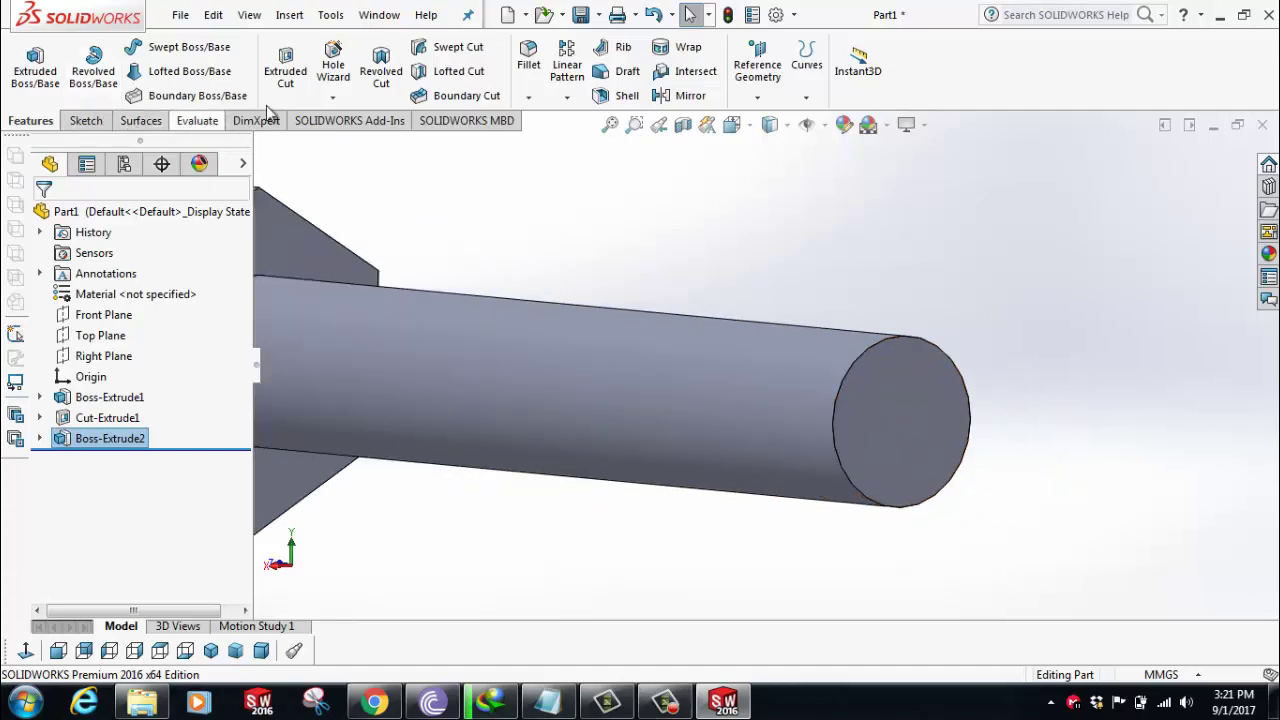
Chamfer the shaft's end edge at 1 mm and 45°.
left_click(527, 100)
left_click(540, 140)
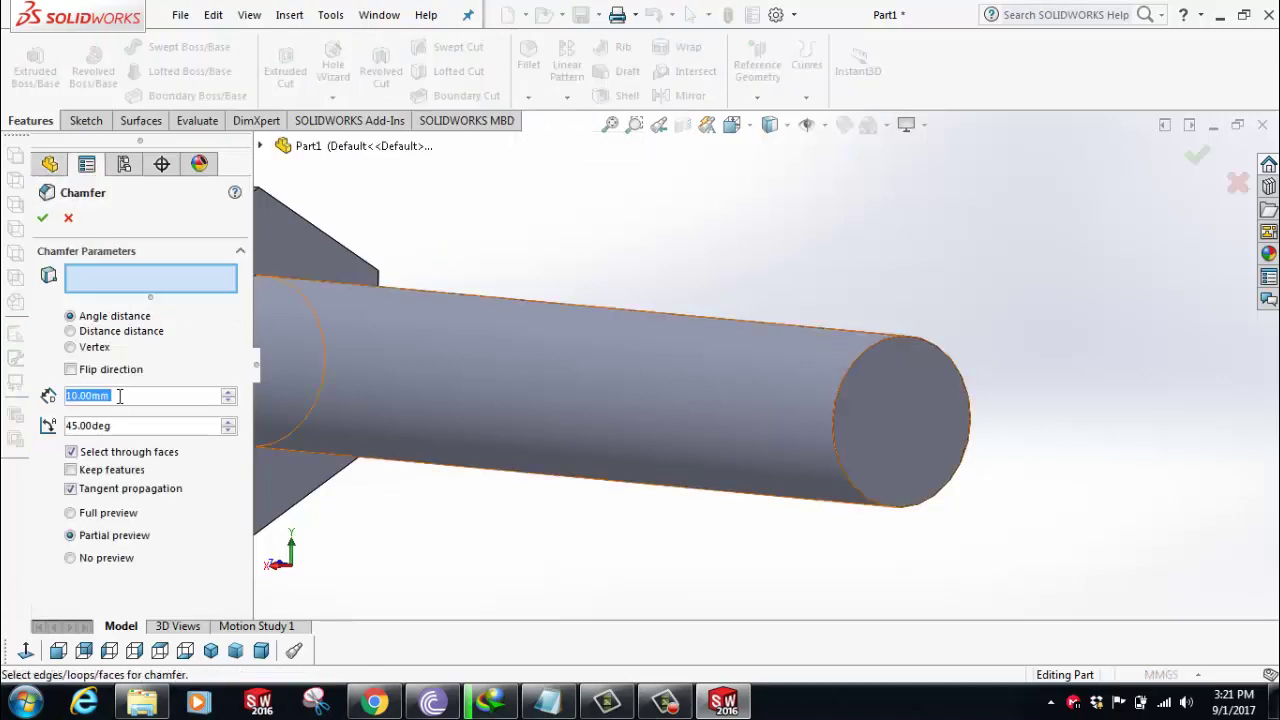
type("1")
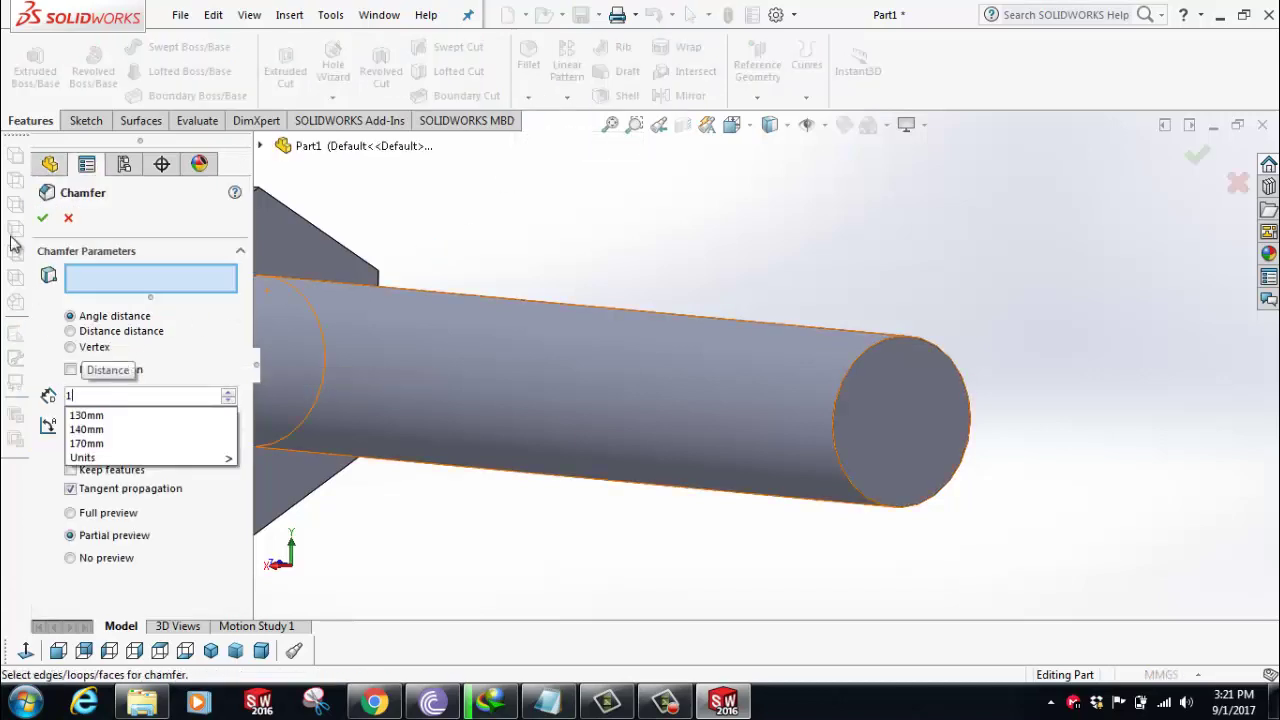
left_click(836, 445)
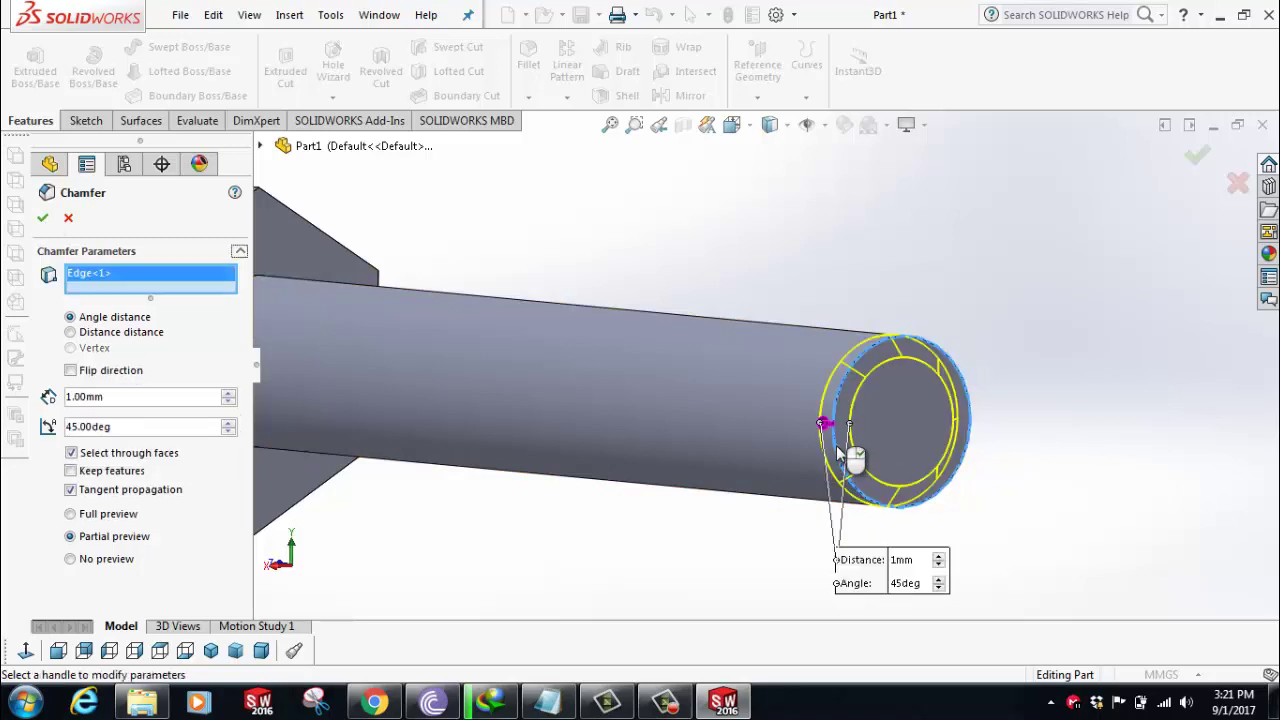
left_click(42, 217)
scroll(625, 407, "up", 3)
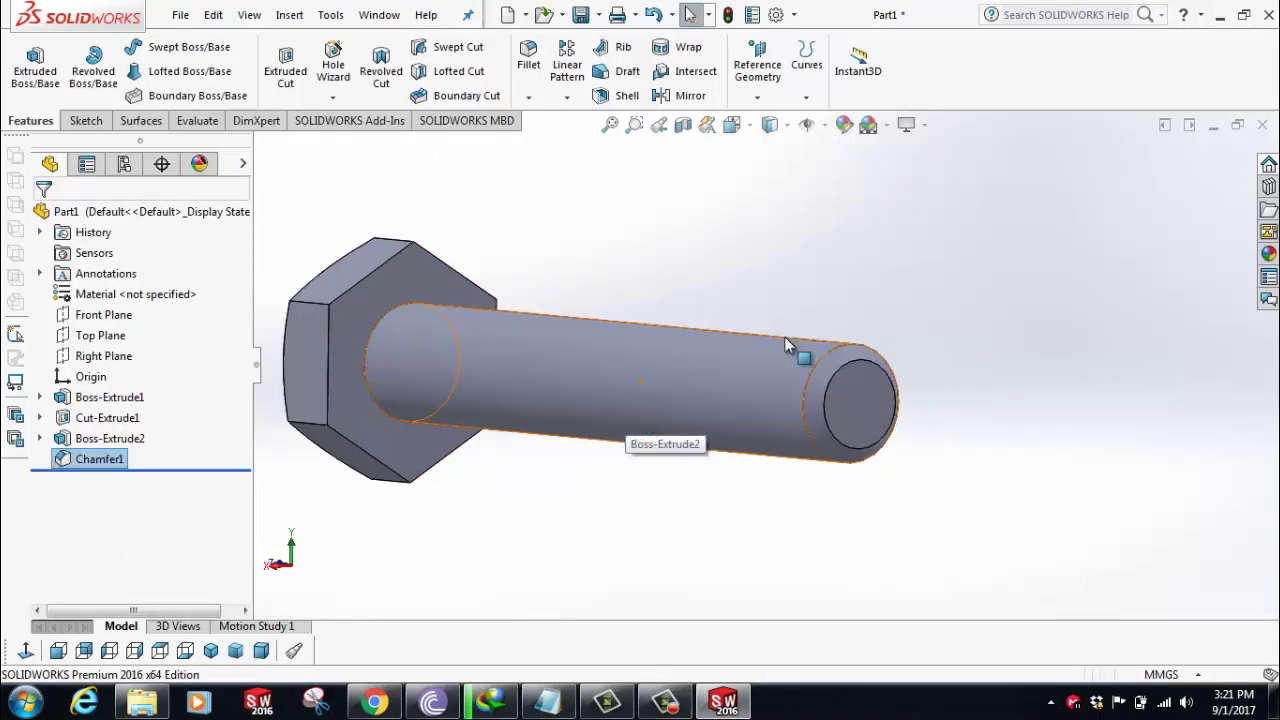
Face the shaft end and begin a circle sketch, discarding a stray tiny circle.
left_click(736, 130)
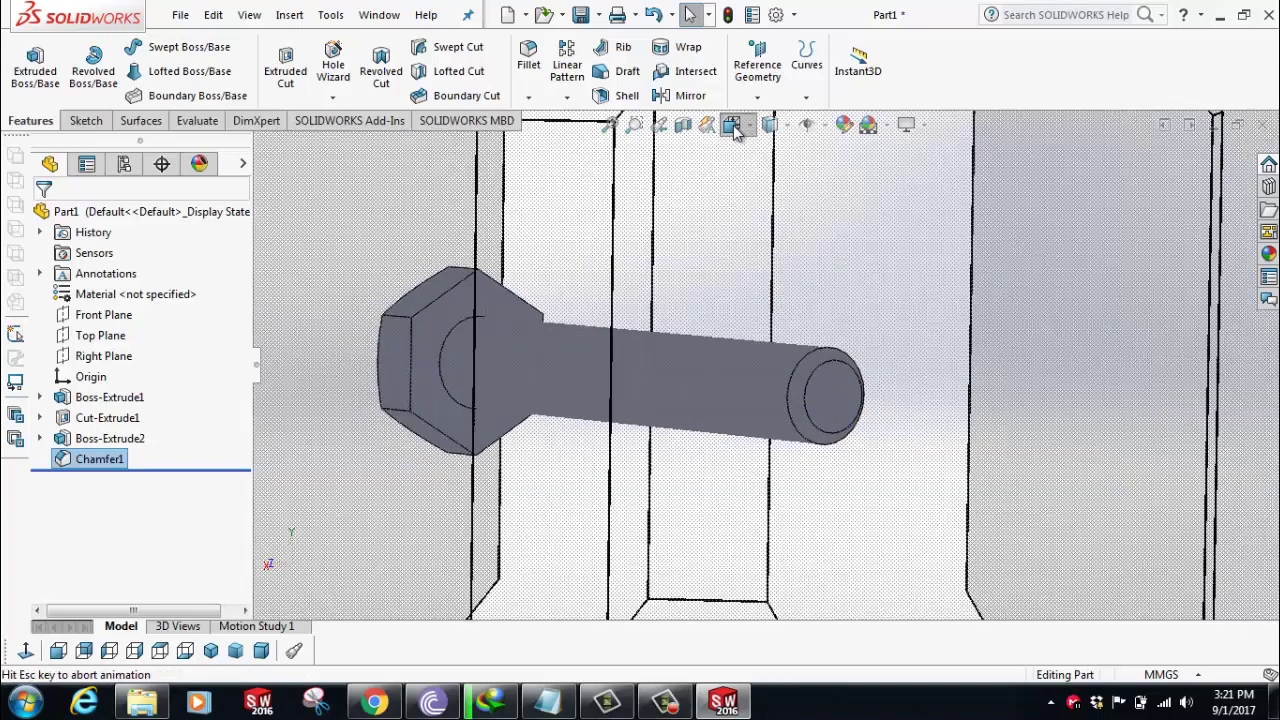
left_click(822, 388)
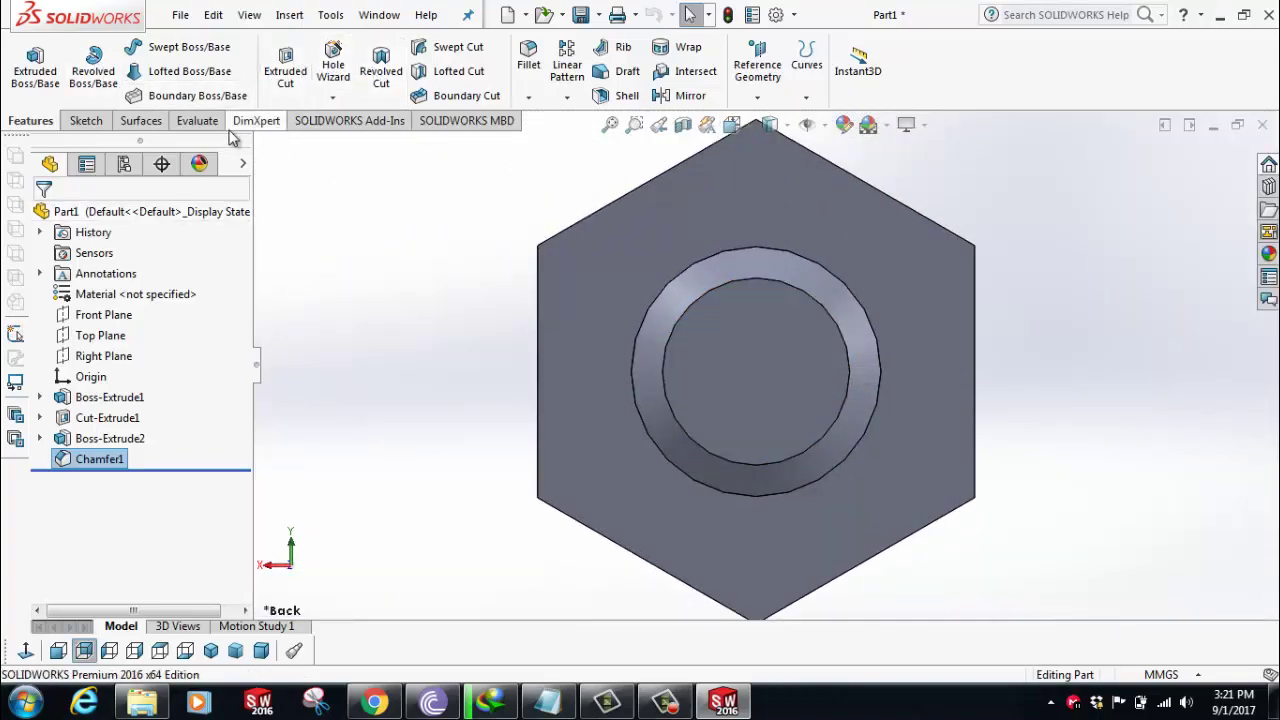
left_click(98, 120)
left_click(161, 47)
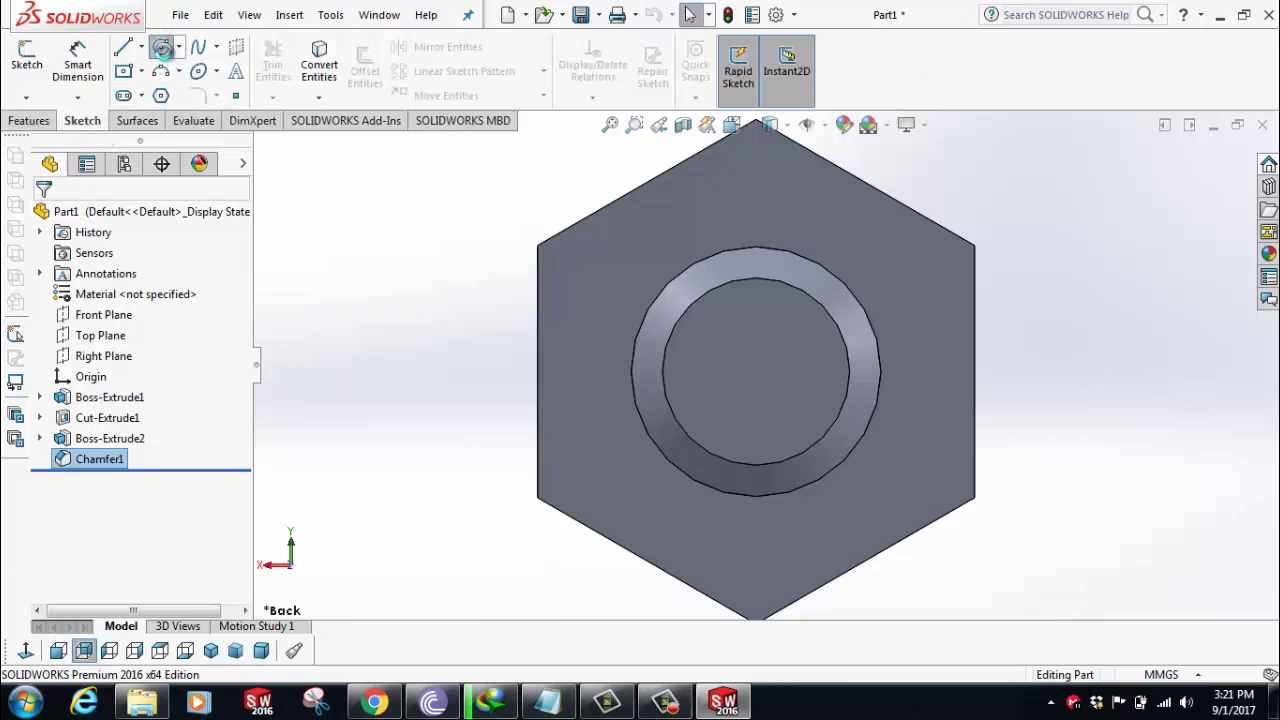
left_click(770, 390)
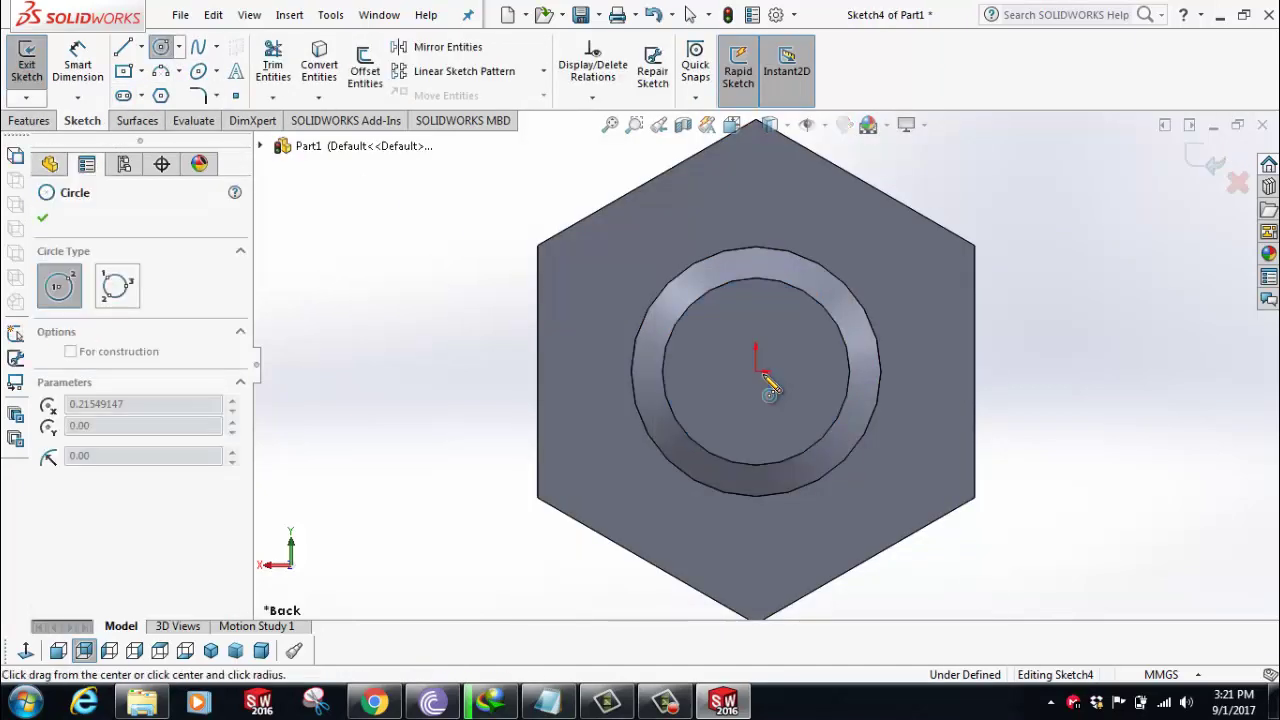
right_click(770, 388)
left_click(790, 386)
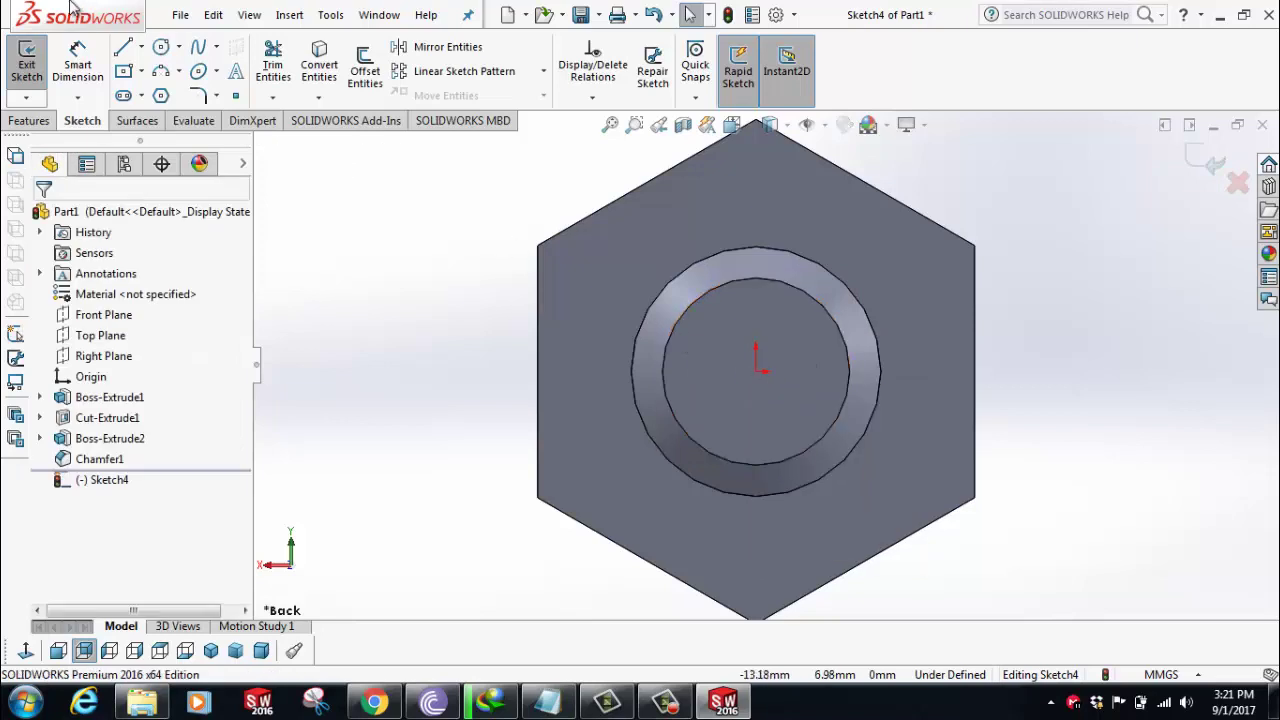
Draw a circle centred on the origin around the shaft's end edge, then return to 3D view.
left_click(161, 47)
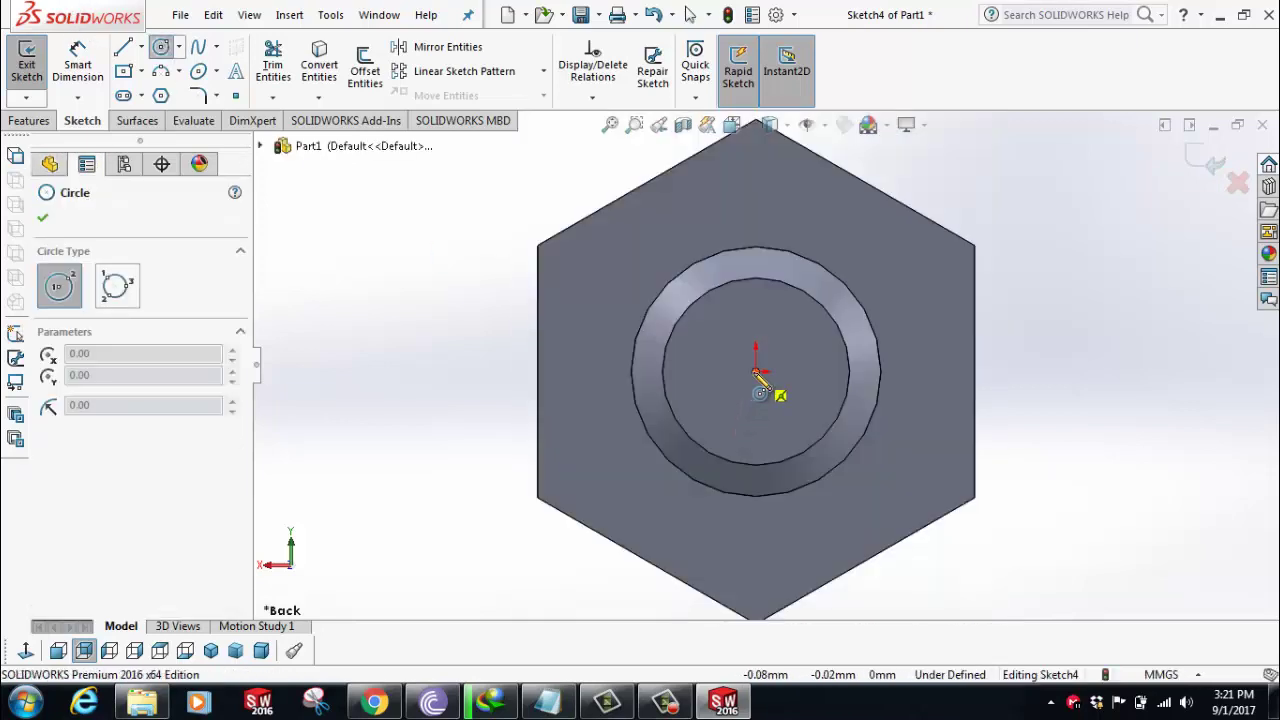
left_click(756, 378)
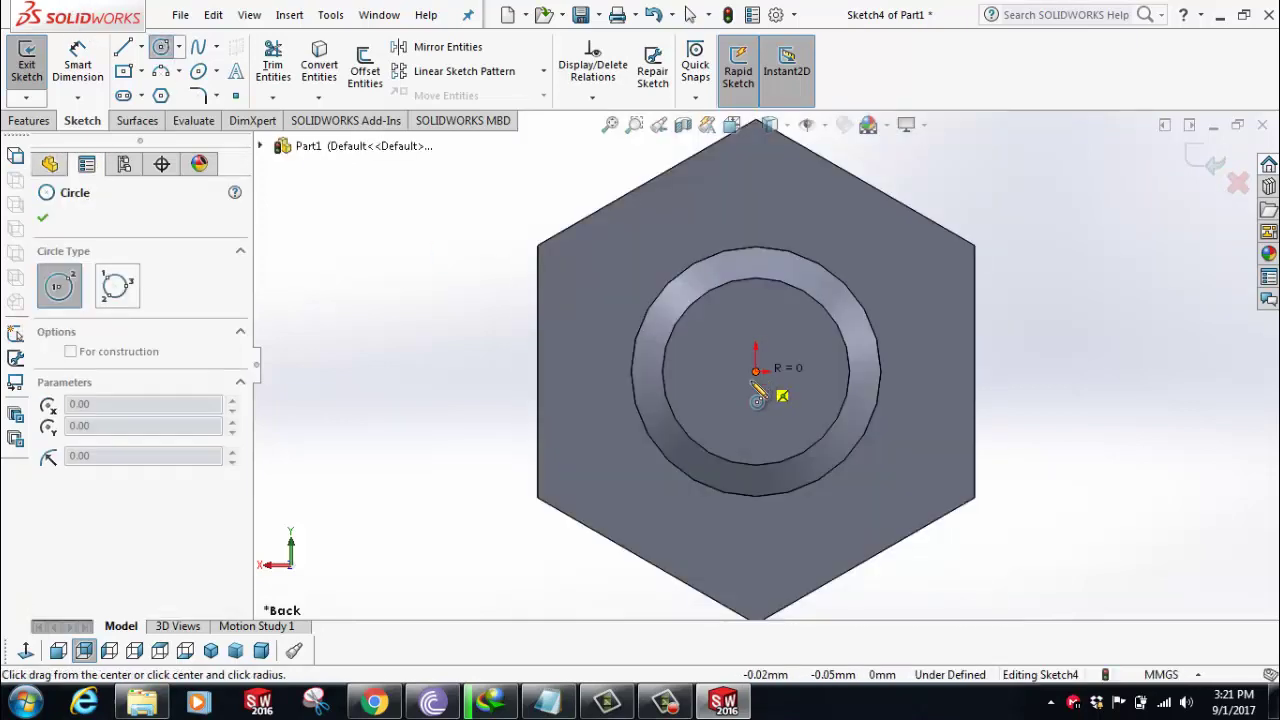
left_click(724, 503)
right_click(738, 505)
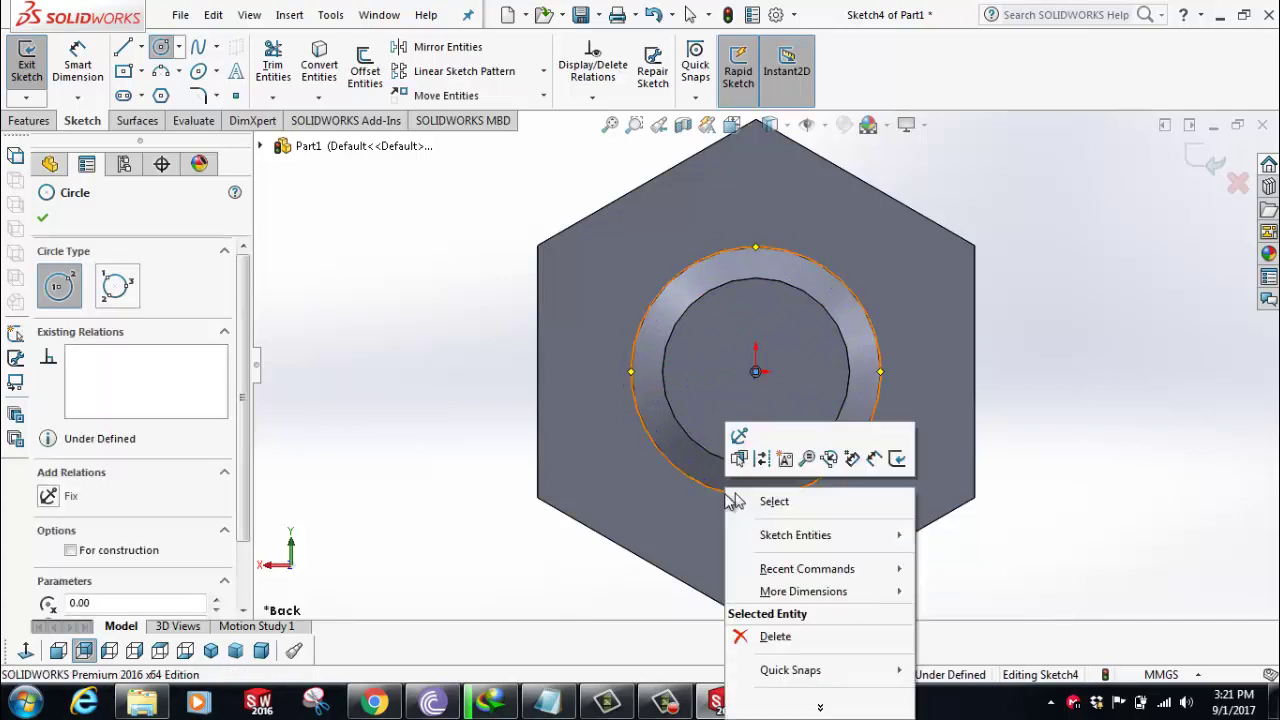
left_click(770, 501)
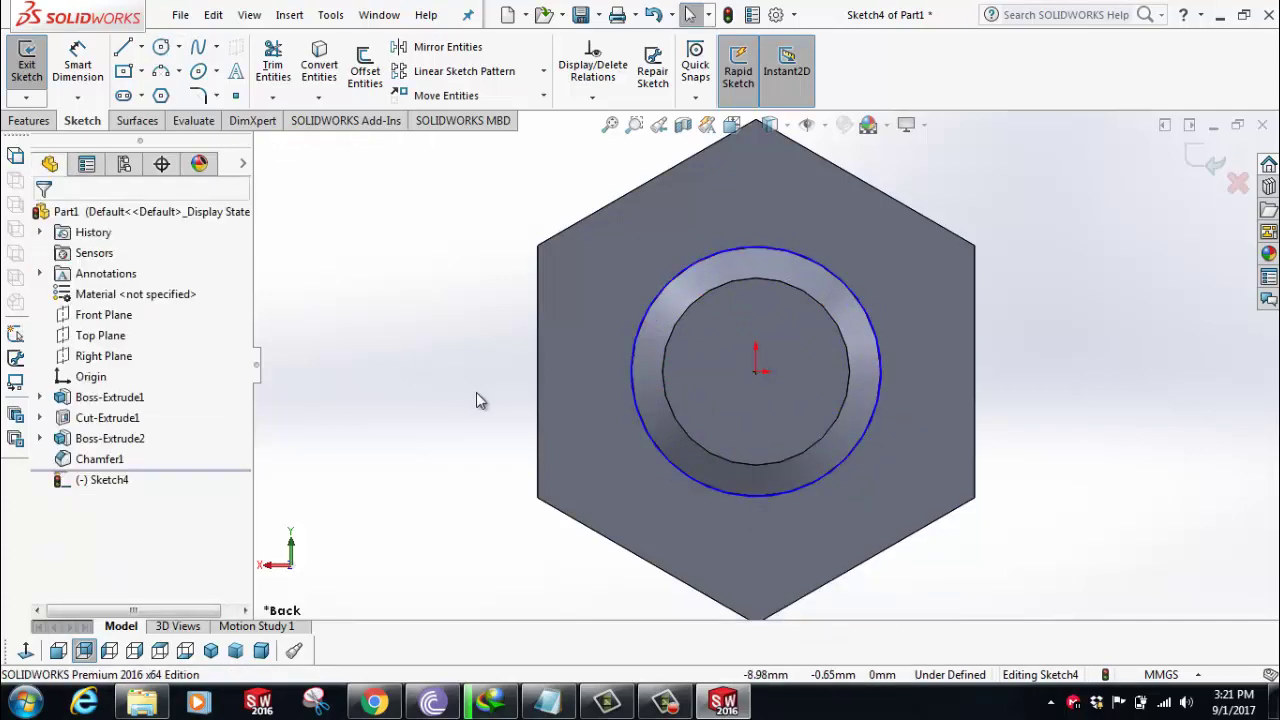
key("ctrl+shift+z")
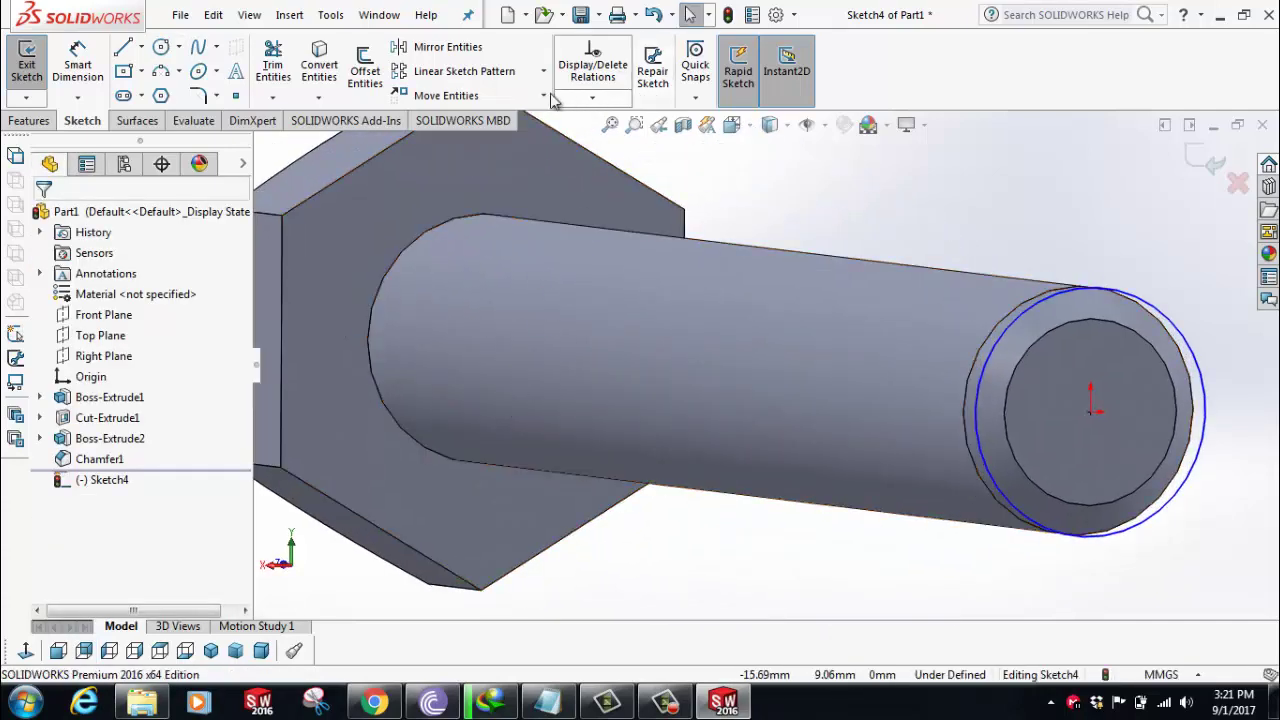
Start a helix on the shaft-end circle, defined by height and revolution, height 40 mm.
left_click(45, 122)
left_click(806, 97)
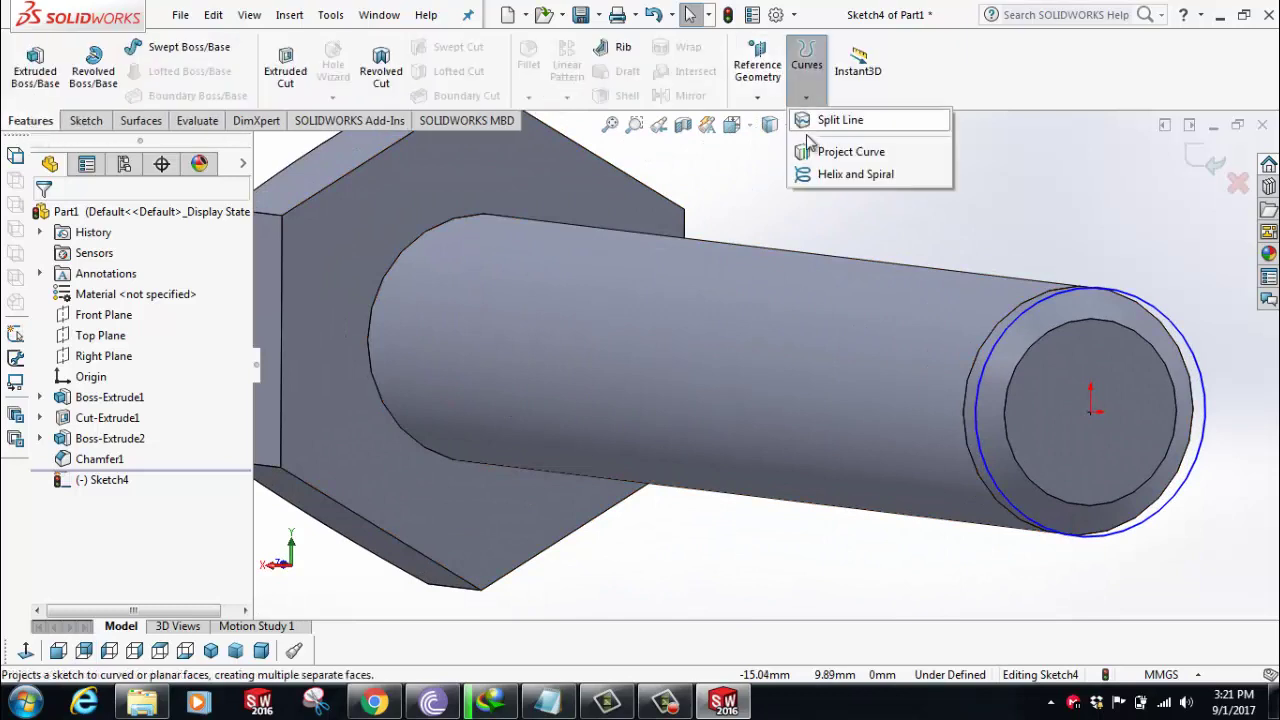
left_click(816, 174)
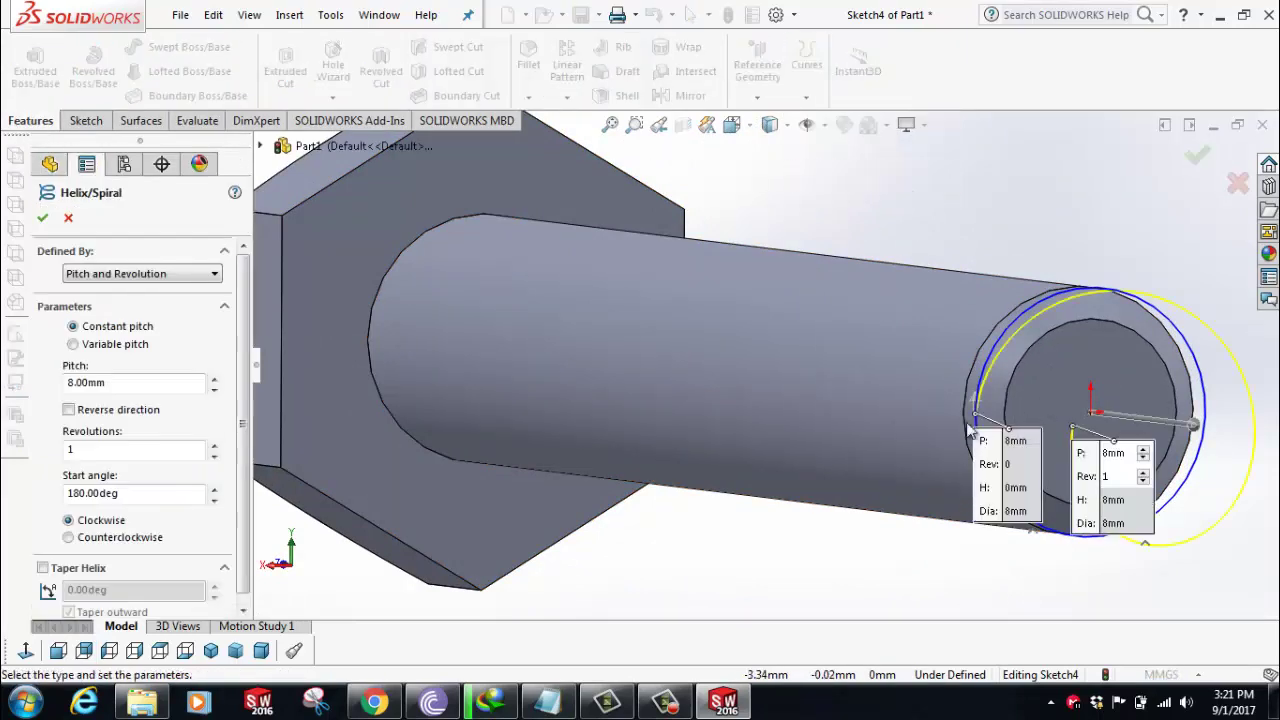
left_click(83, 278)
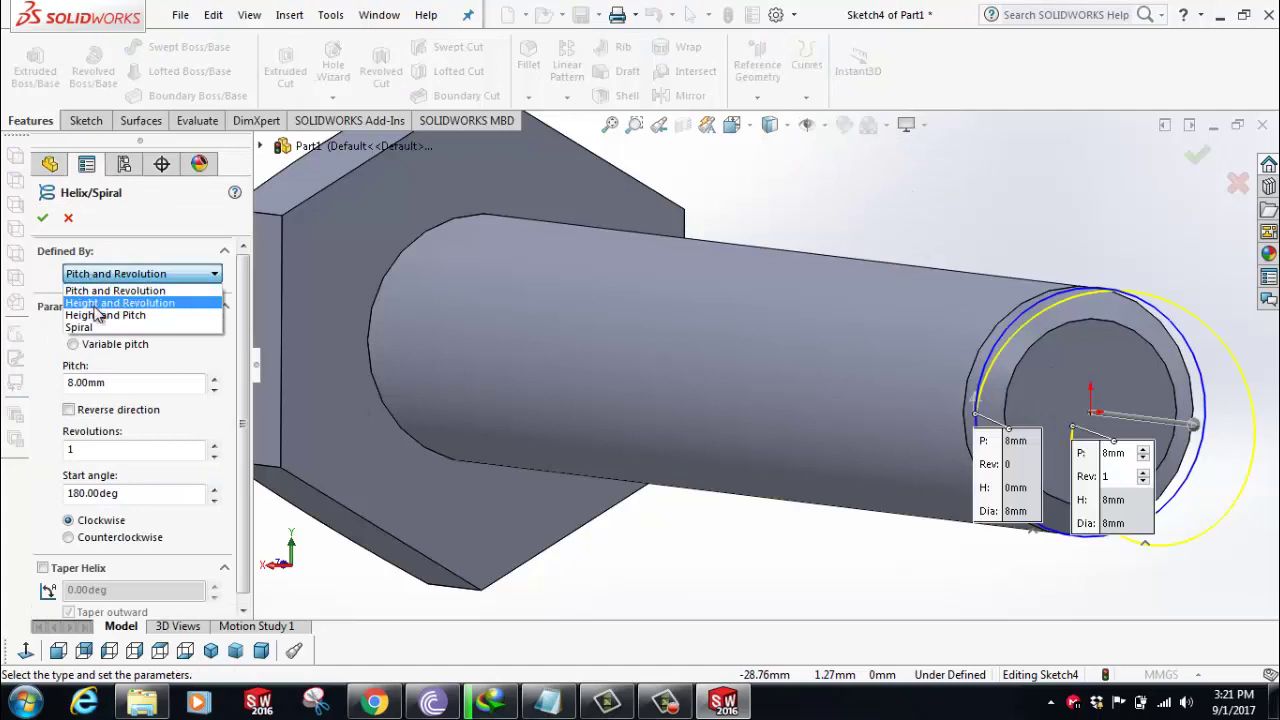
left_click(97, 303)
type("40")
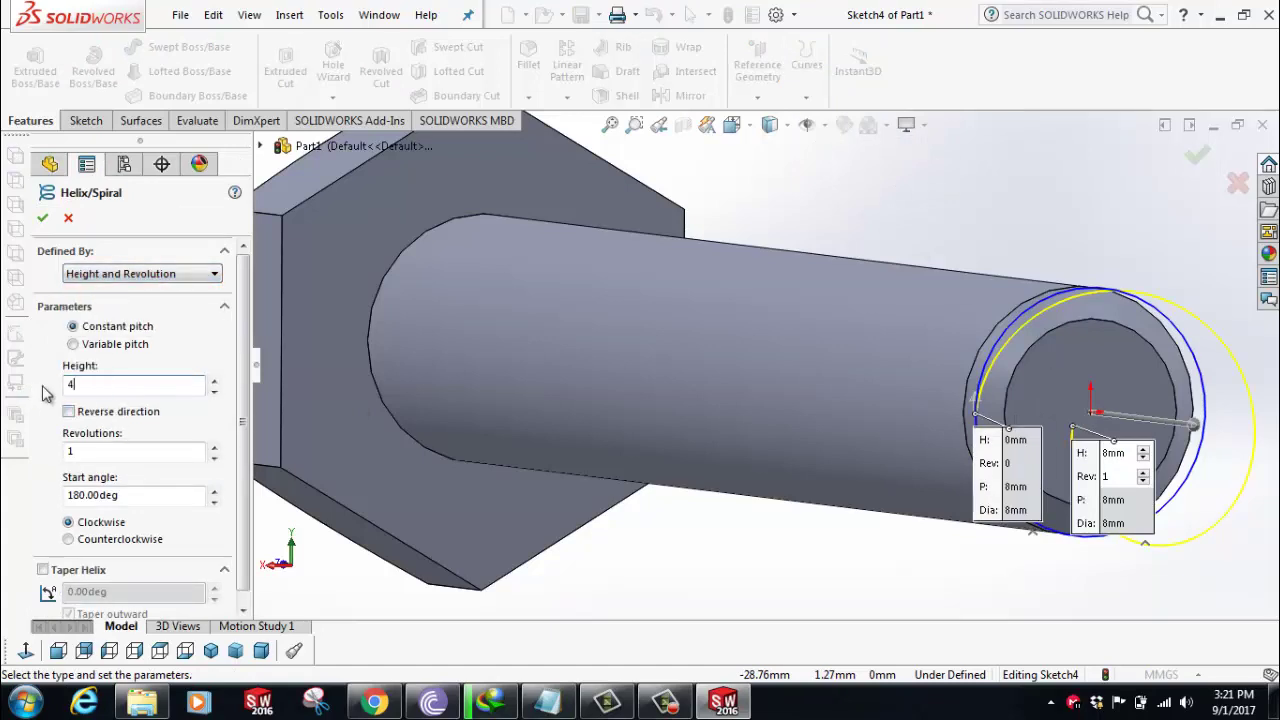
left_click(100, 457)
type("36")
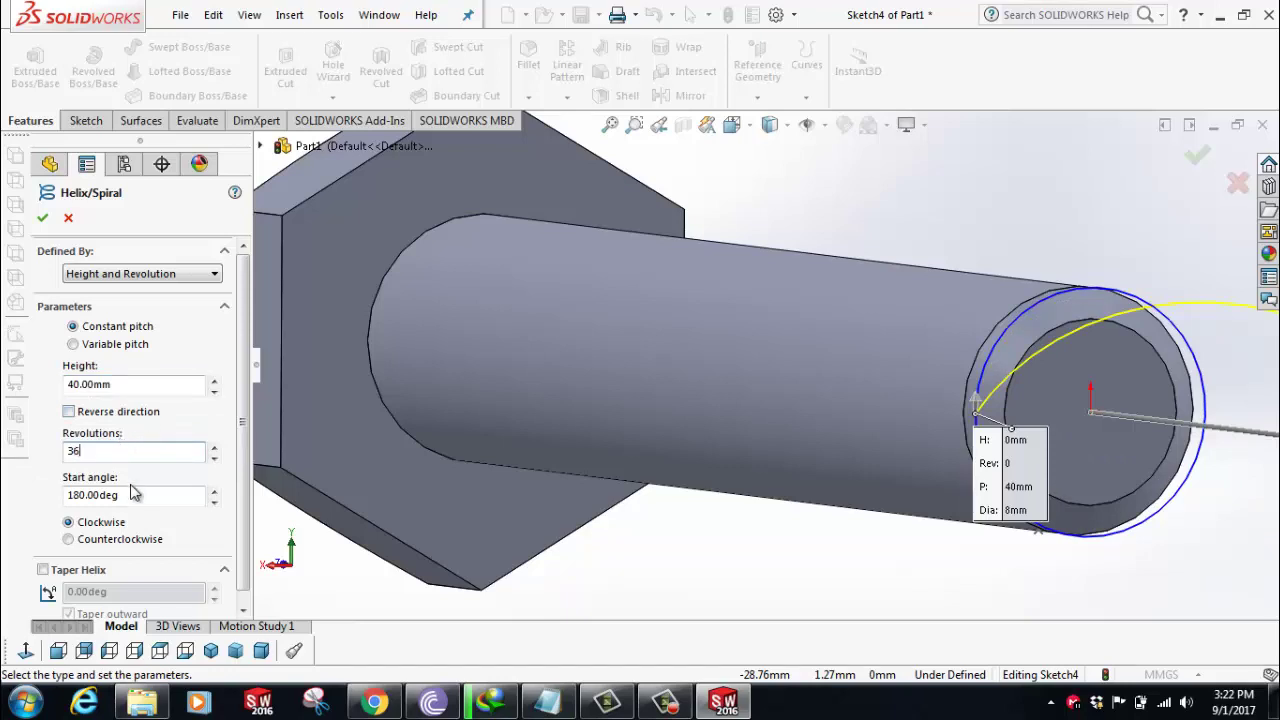
Set start angle 0°, clockwise winding, reversed toward the head, and confirm the 40 mm helix.
left_click_drag(132, 503, 64, 494)
type("0")
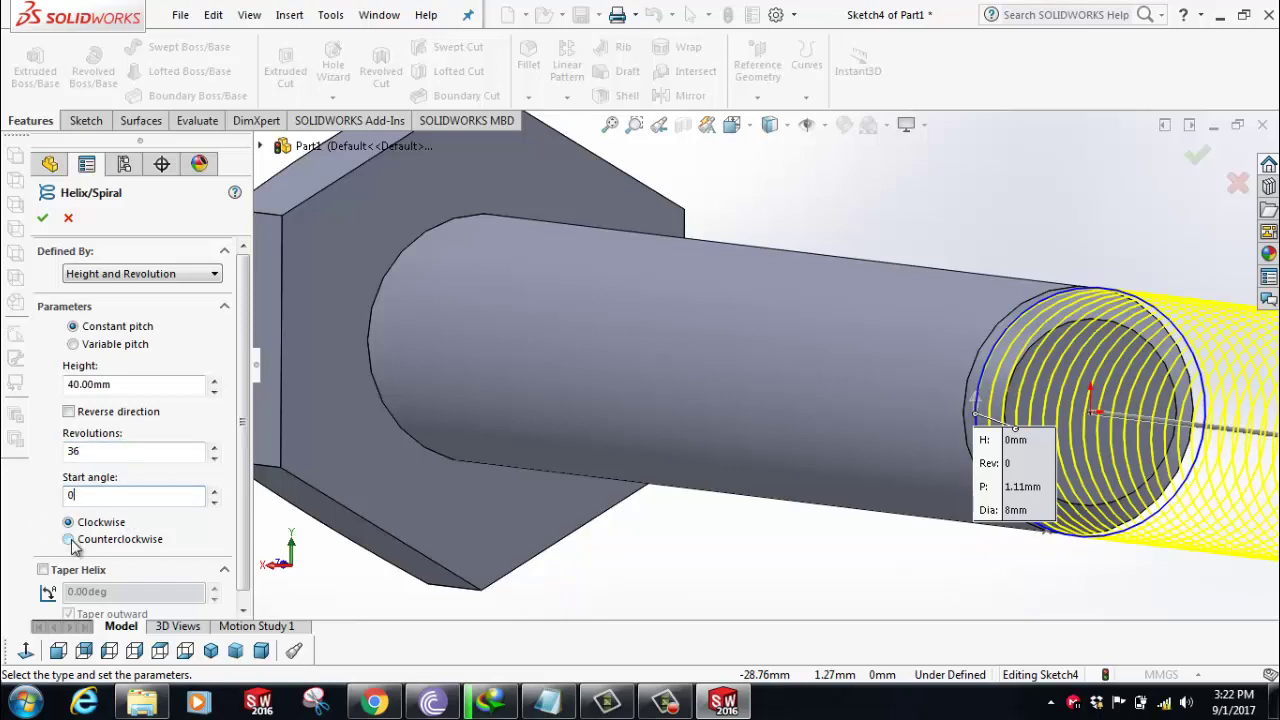
left_click(70, 540)
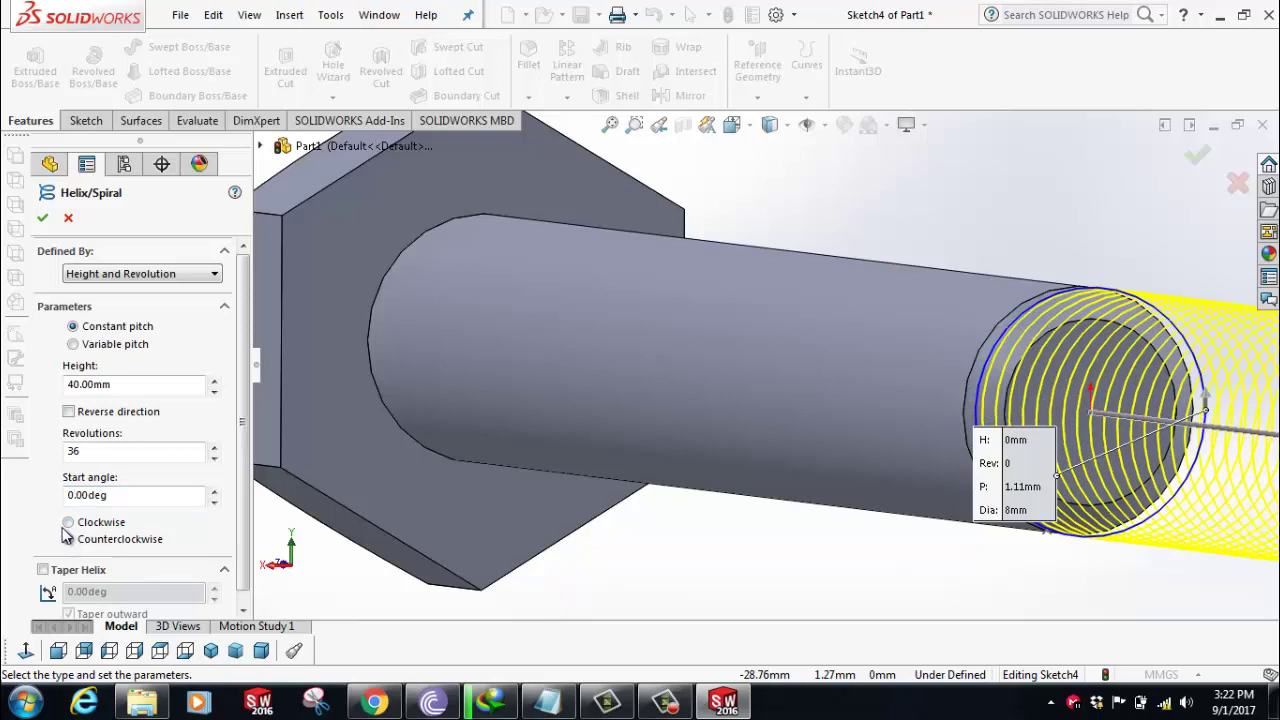
left_click(67, 524)
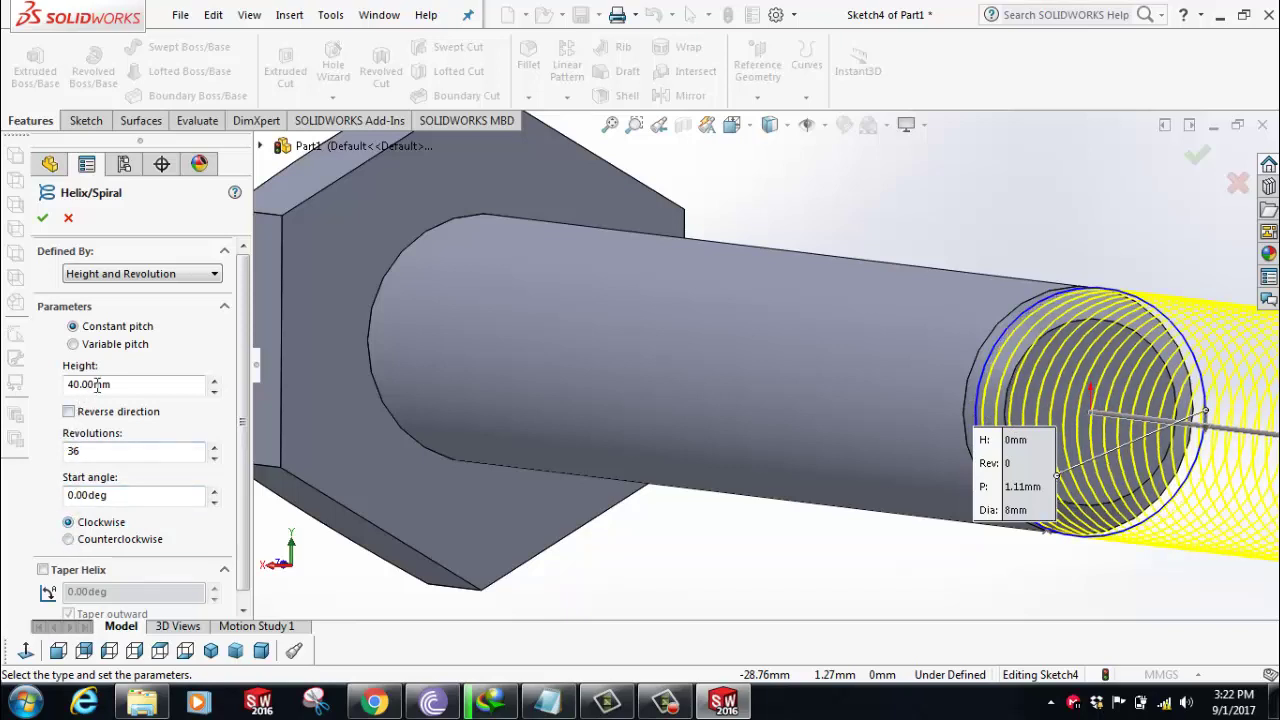
scroll(1131, 466, "up", 2)
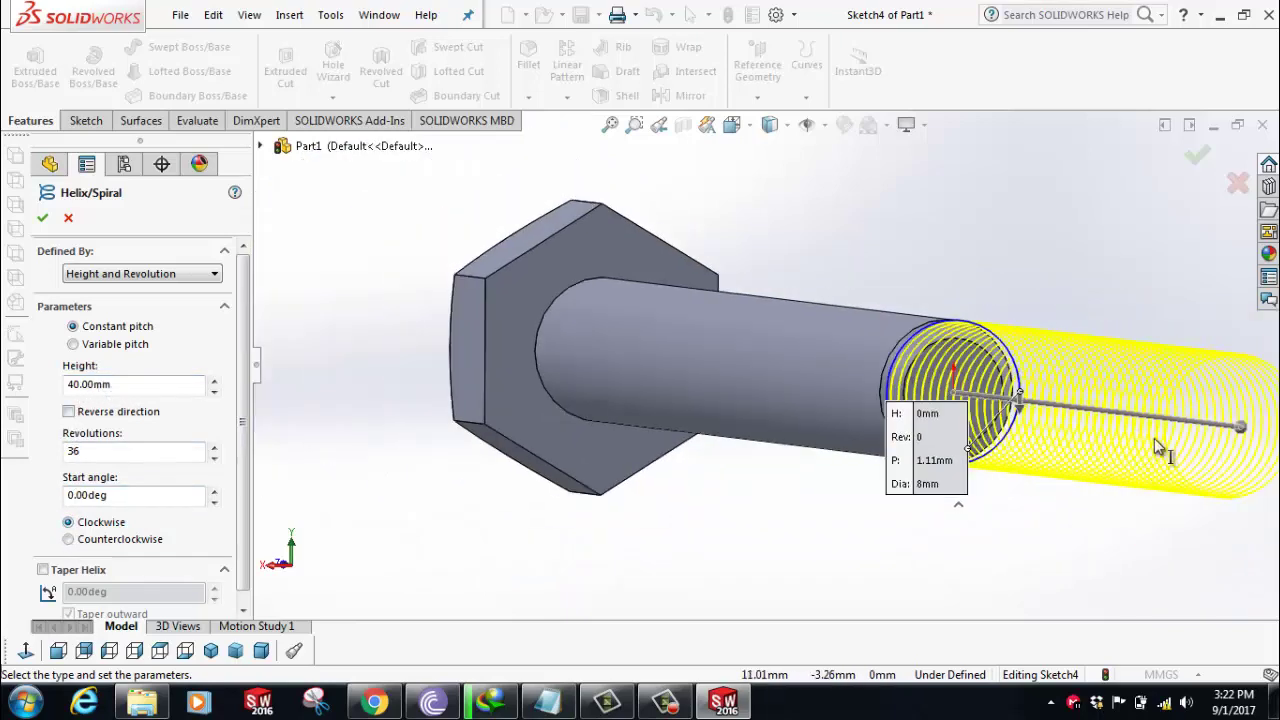
mouse_move(1240, 430)
left_mouse_down()
mouse_move(778, 360)
mouse_move(575, 352)
left_mouse_up()
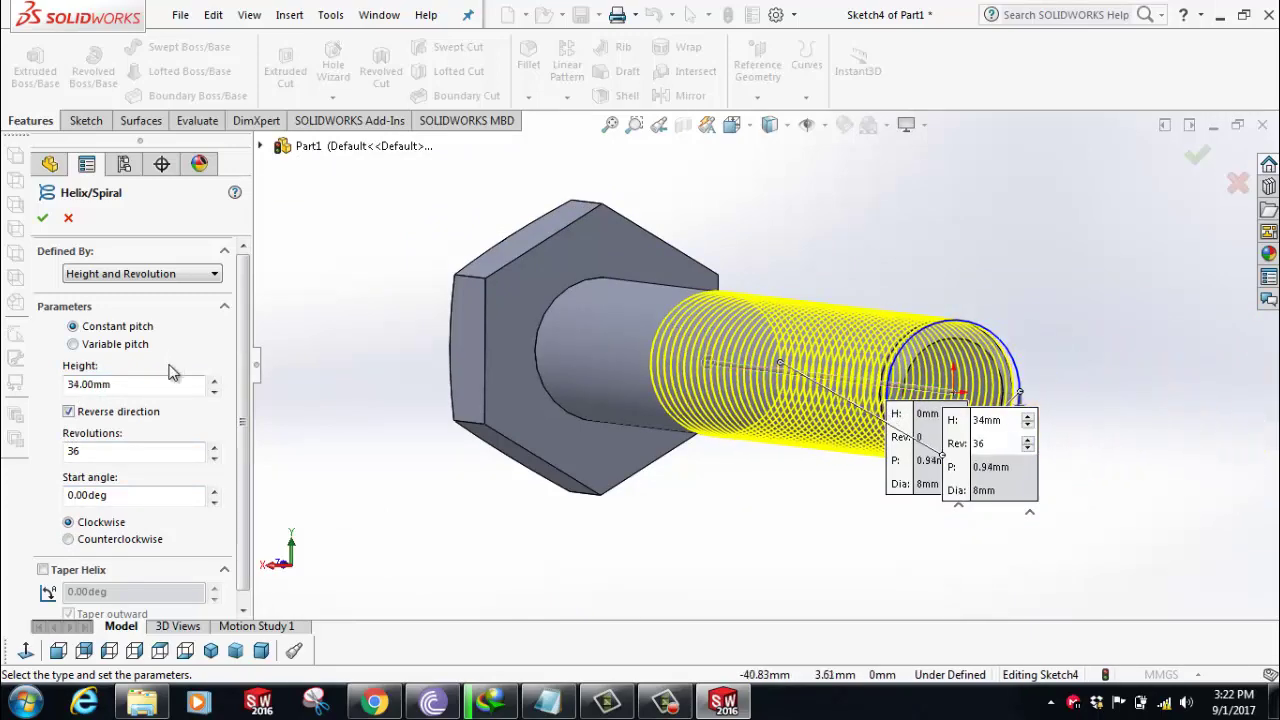
left_click_drag(100, 373, 30, 377)
key("Return")
left_click(42, 218)
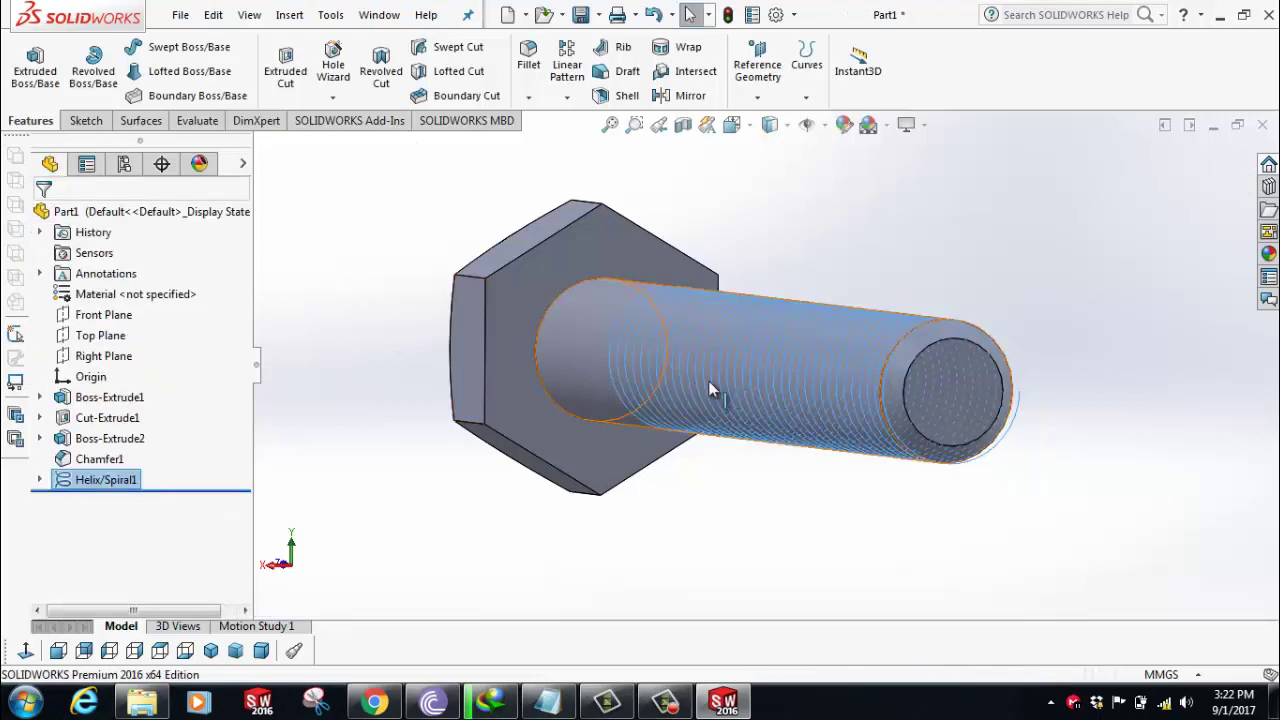
Look normal to the Top Plane, then switch to a side view of the bolt.
left_click(93, 340)
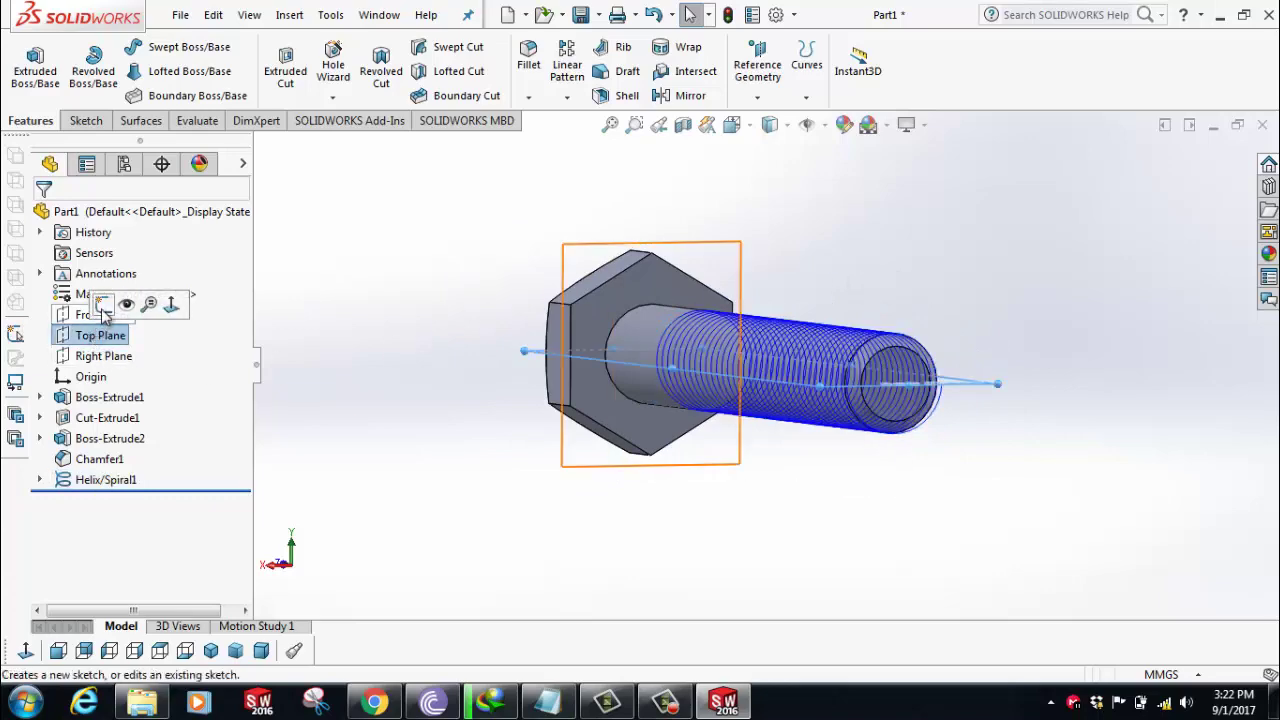
left_click(172, 307)
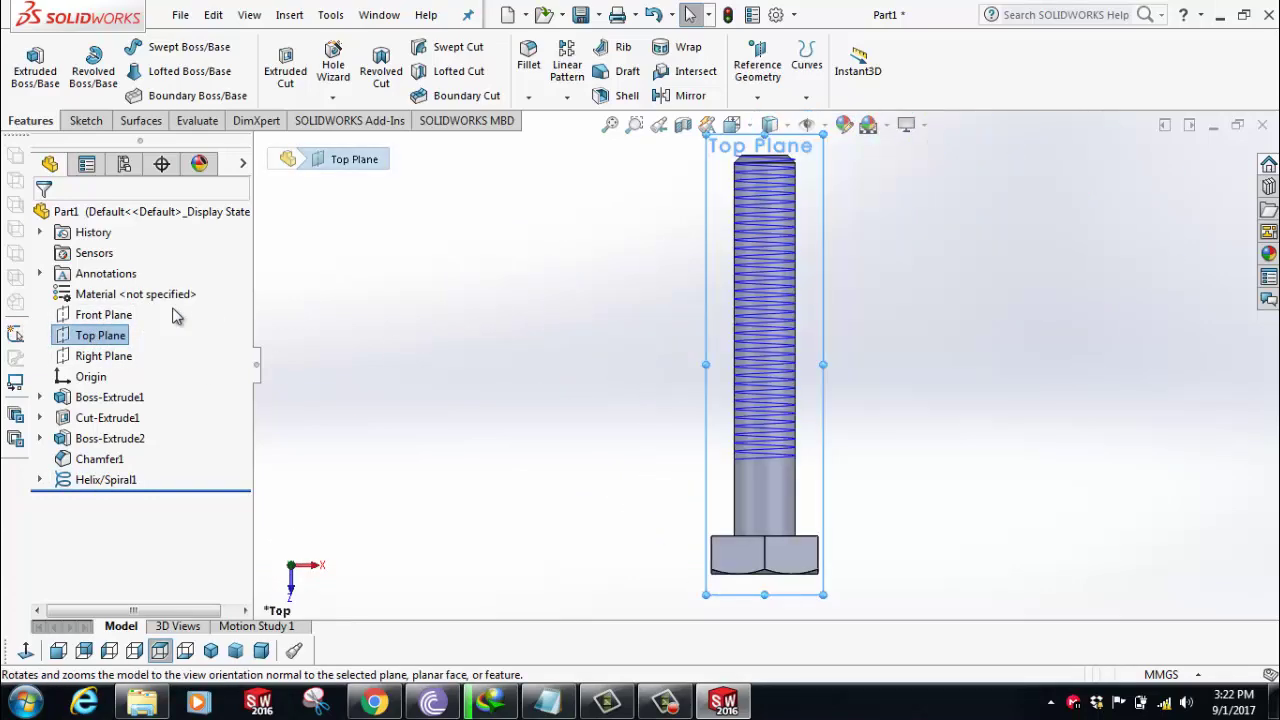
left_click(732, 124)
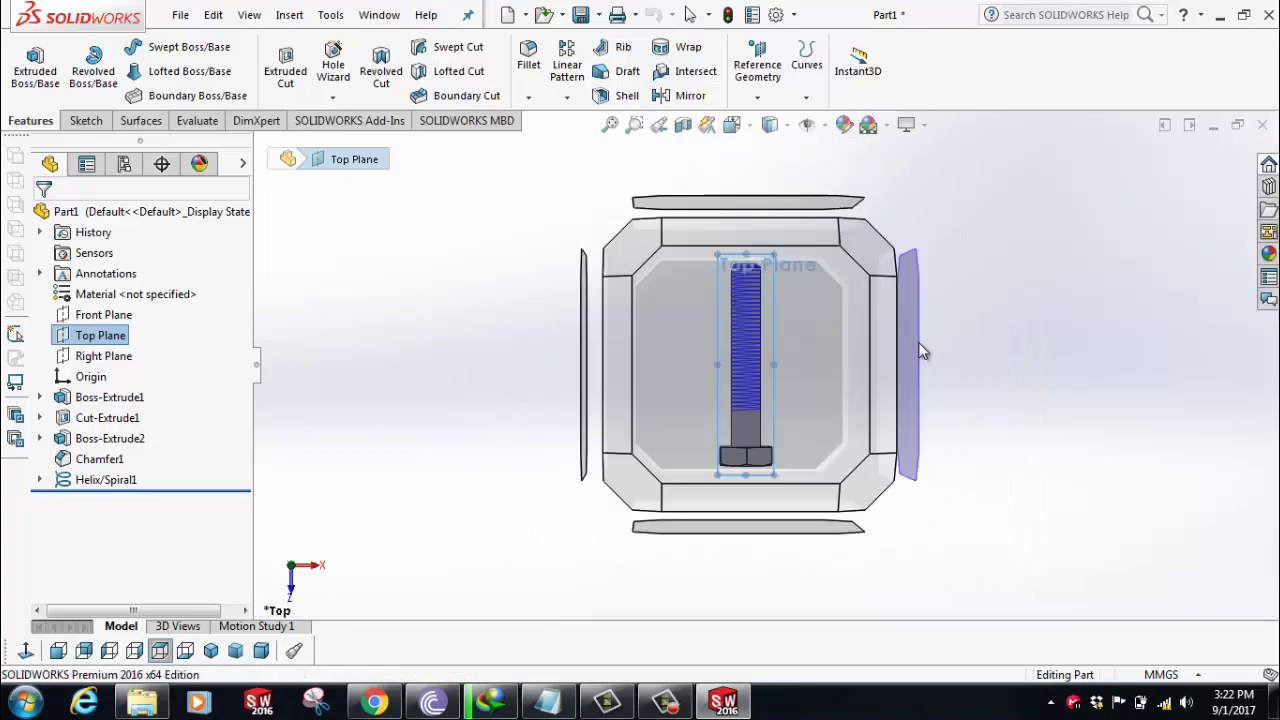
left_click(912, 346)
Orbit around the helix, then return to the Top Plane view and zoom in on the threaded end.
left_click(796, 322)
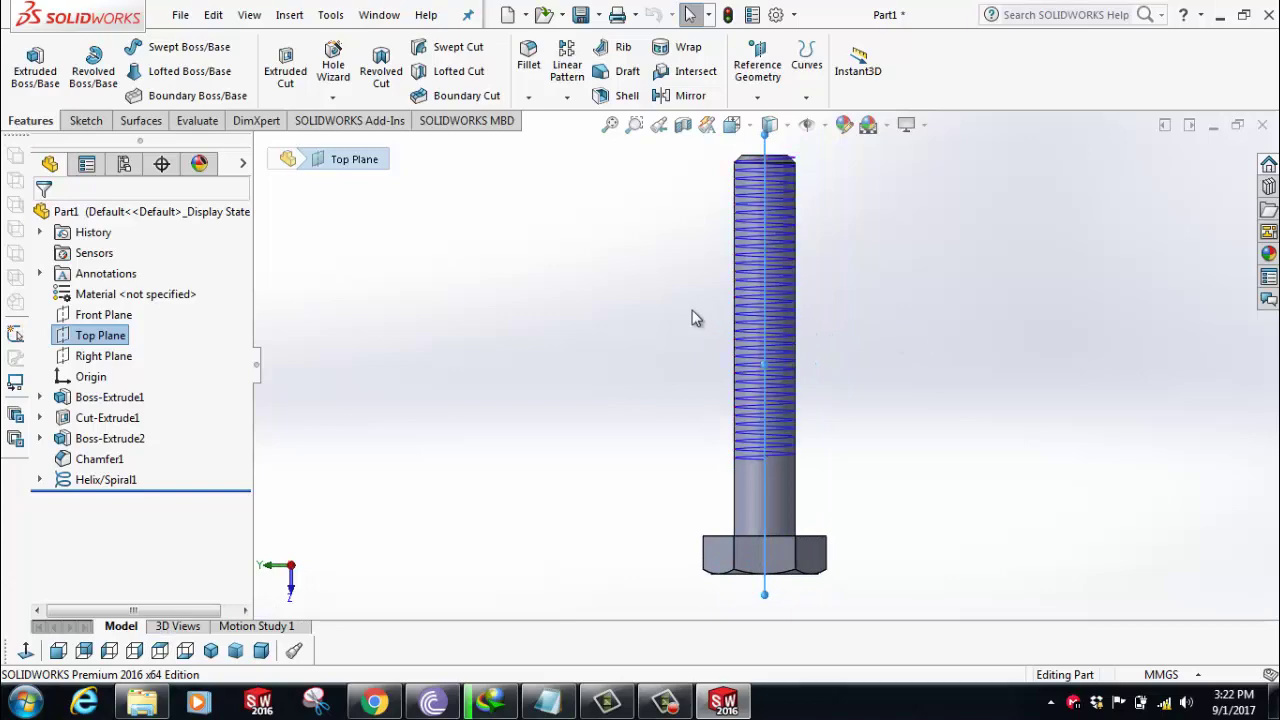
mouse_move(846, 289)
middle_mouse_down()
mouse_move(1108, 483)
mouse_move(1029, 229)
mouse_move(1154, 437)
middle_mouse_up()
mouse_move(480, 456)
middle_mouse_down()
mouse_move(380, 320)
mouse_move(363, 237)
mouse_move(471, 417)
mouse_move(411, 302)
middle_mouse_up()
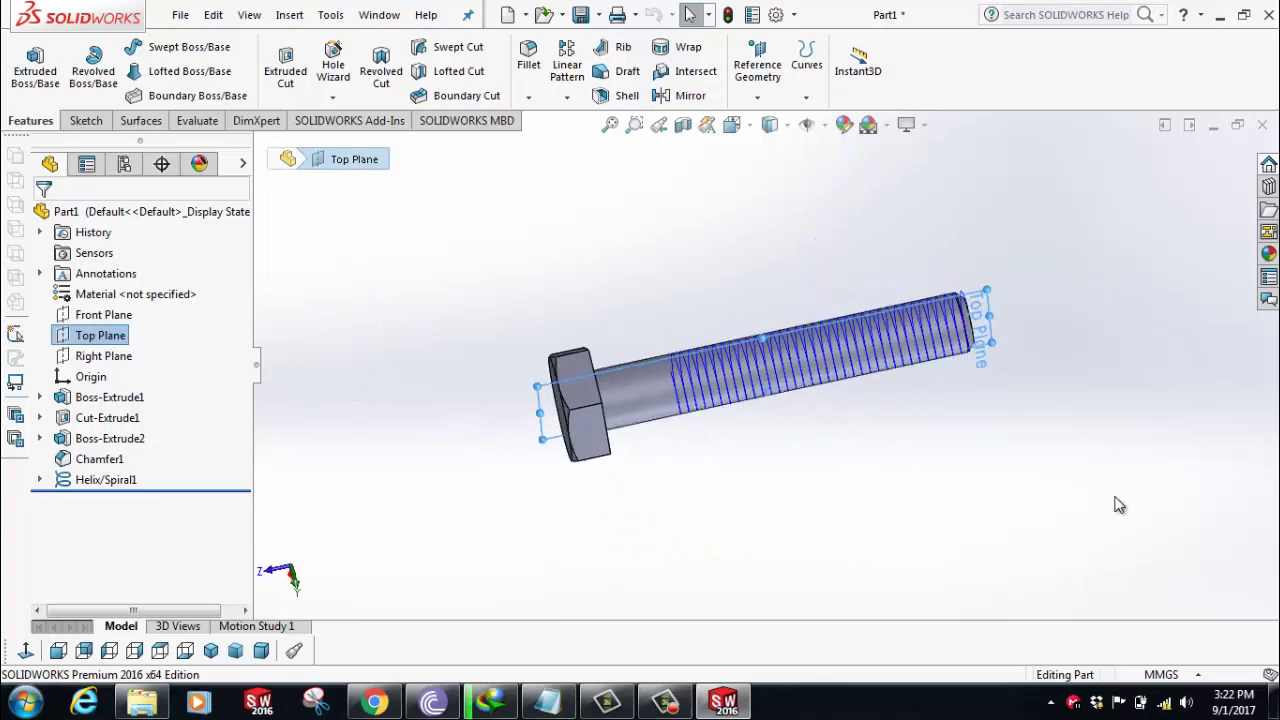
mouse_move(1114, 503)
middle_mouse_down()
mouse_move(1094, 583)
mouse_move(1106, 619)
middle_mouse_up()
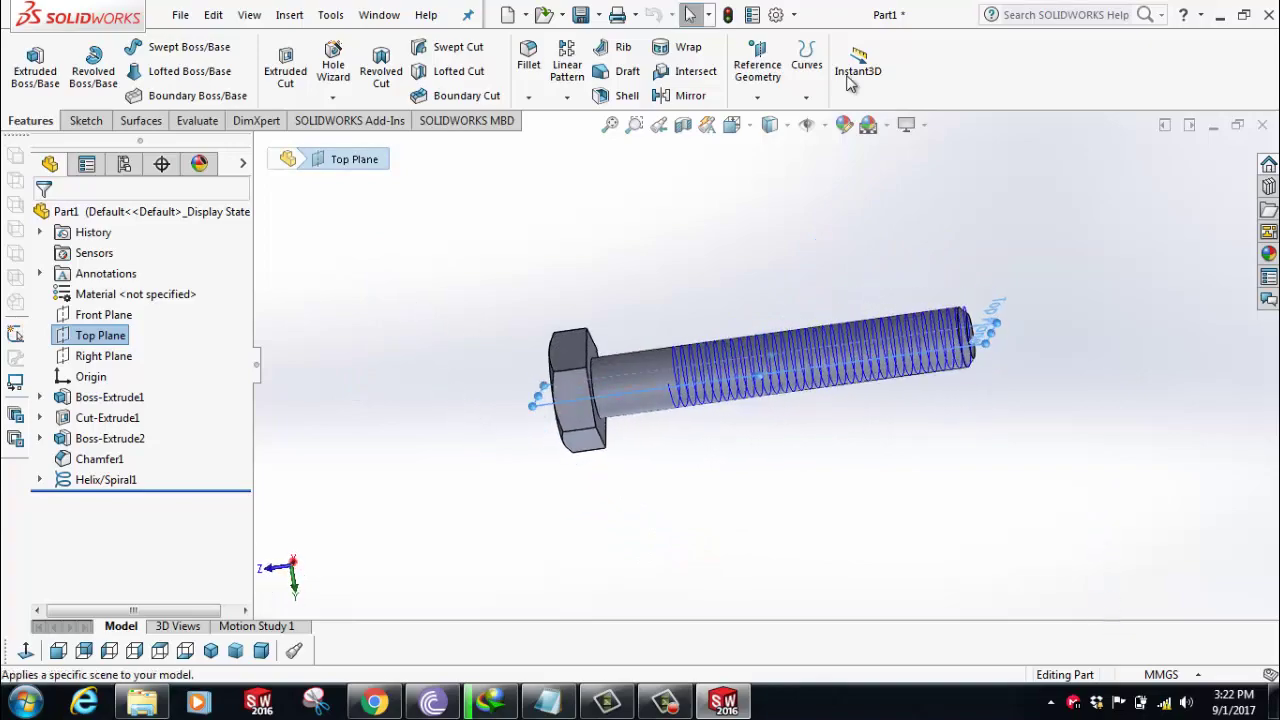
left_click(732, 124)
key("ctrl+8")
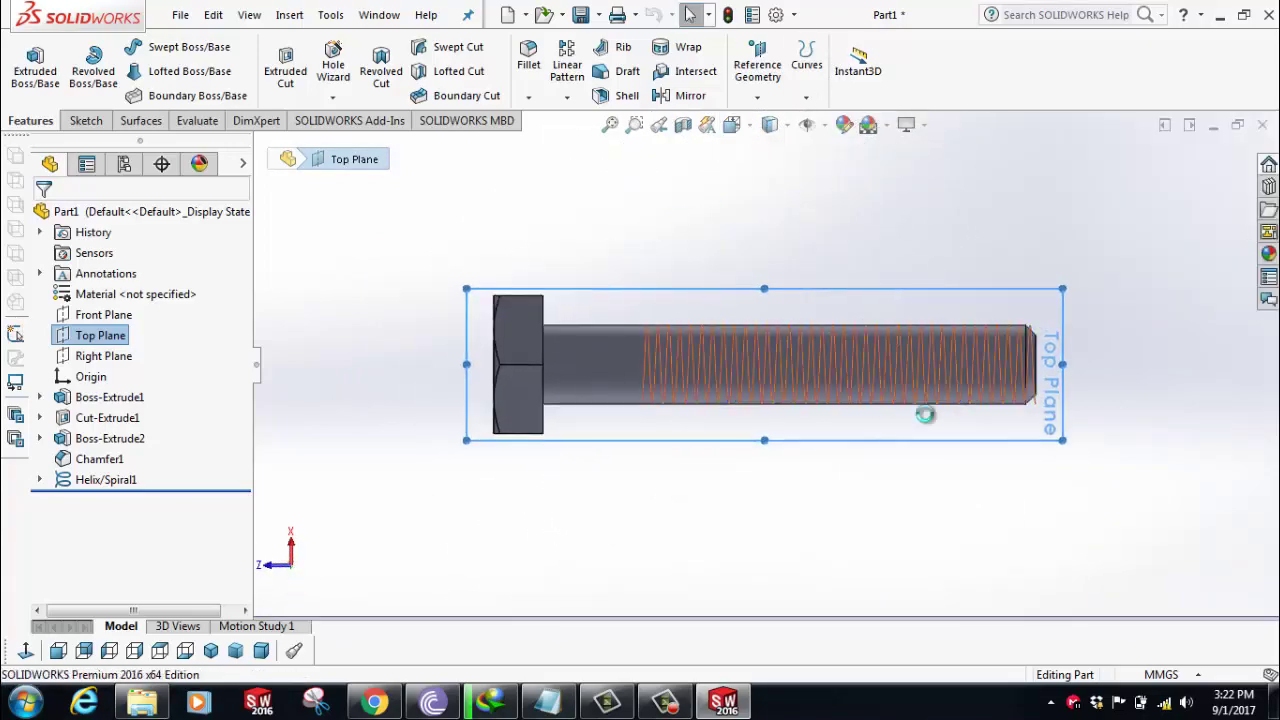
scroll(1035, 327, "down", 3)
scroll(1035, 327, "down", 3)
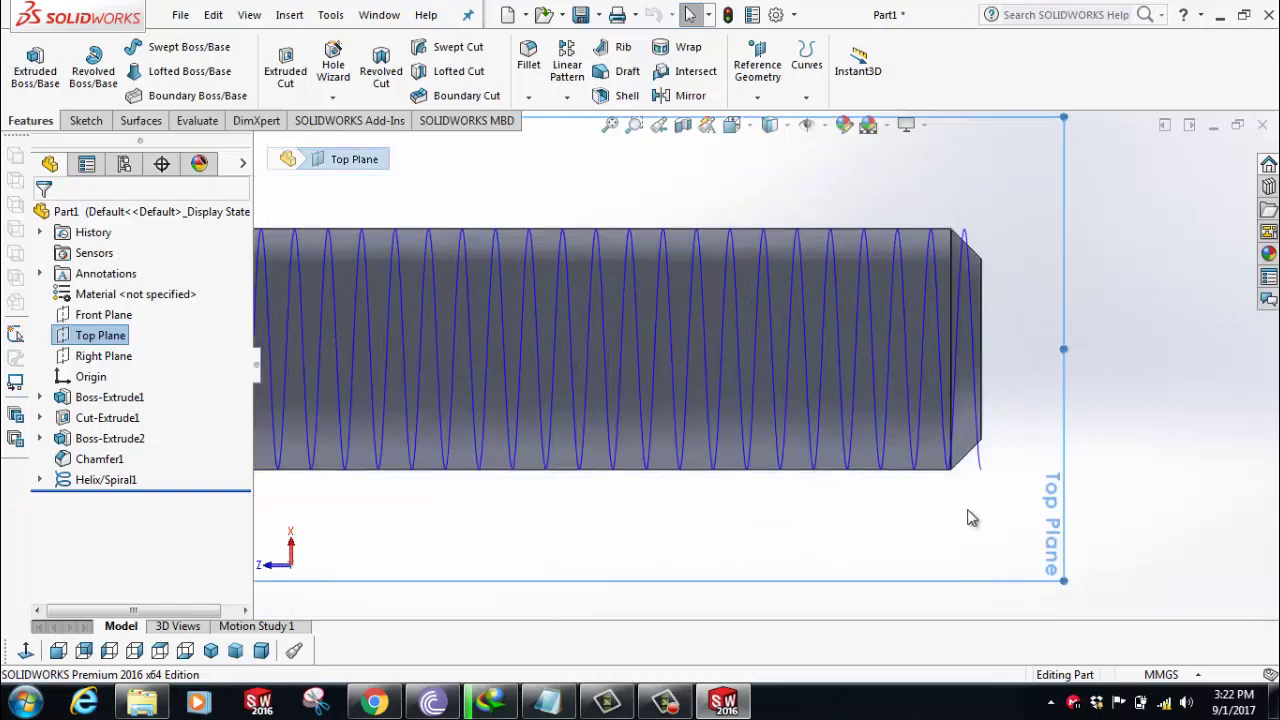
Start a 3-sided polygon sketch on the Top Plane for the thread profile.
scroll(968, 518, "down", 1)
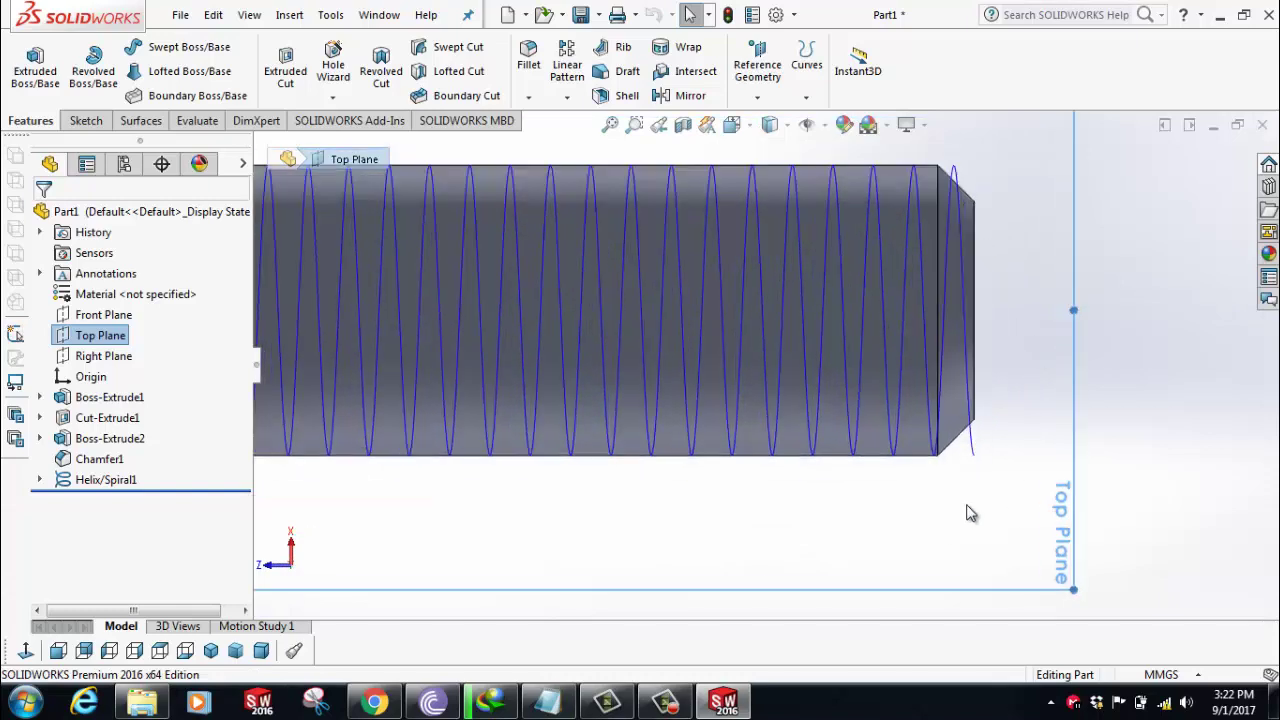
left_click(86, 121)
left_click(160, 95)
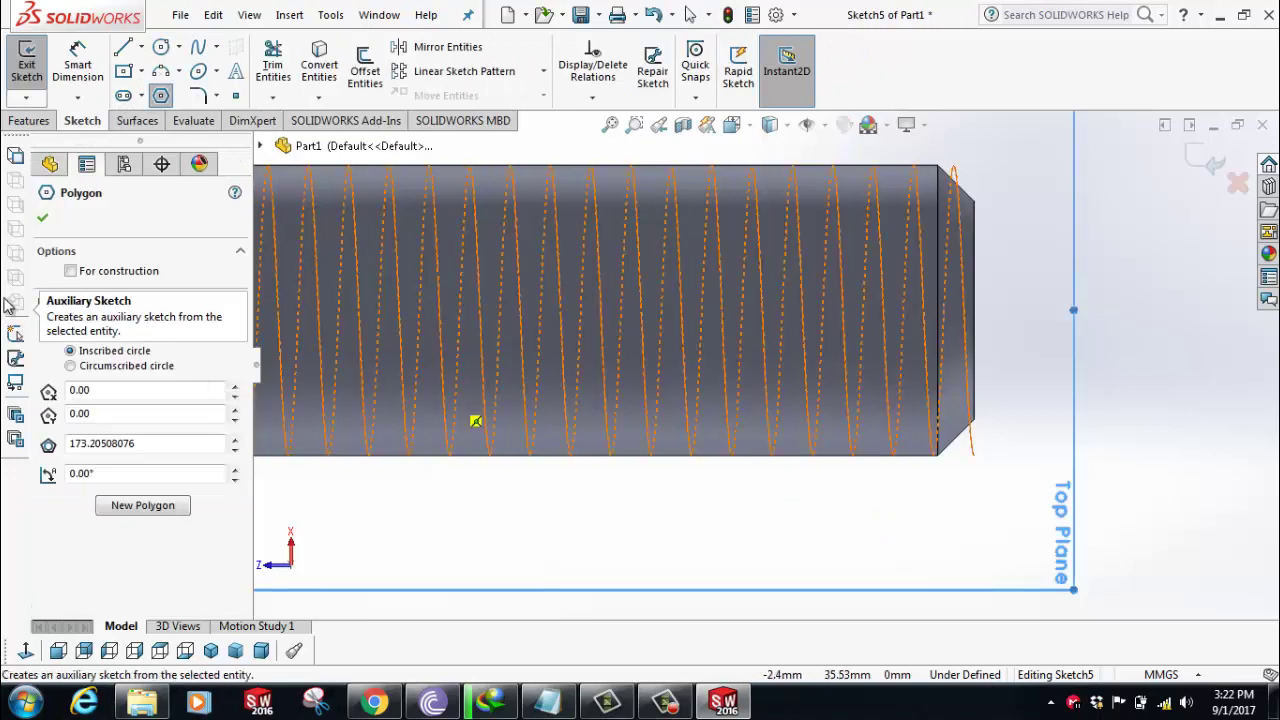
left_click(121, 325)
type("3")
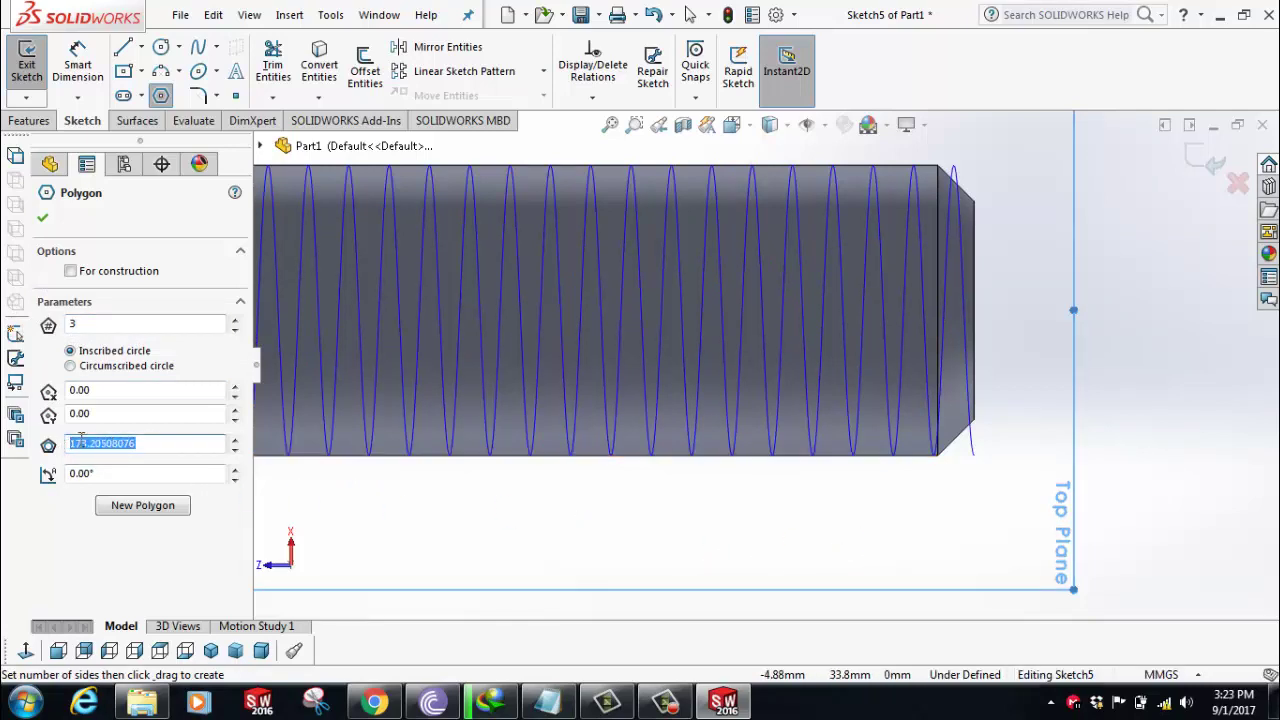
type("1")
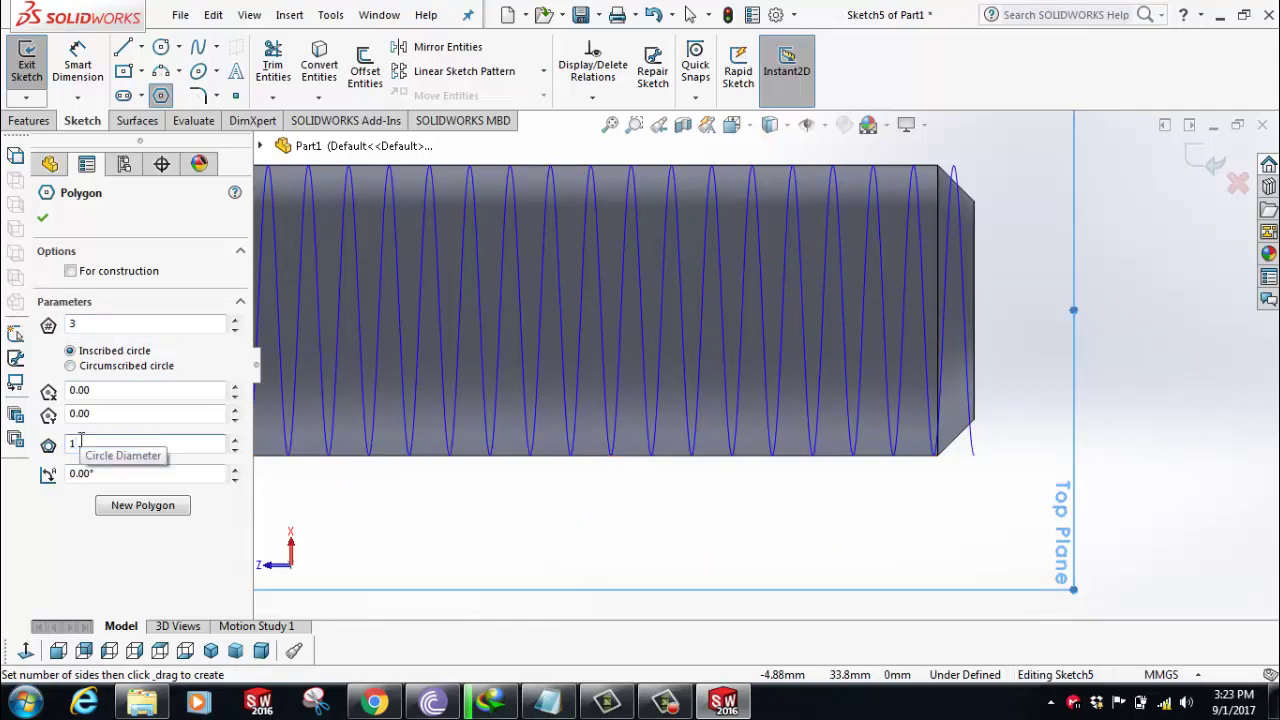
type(".4")
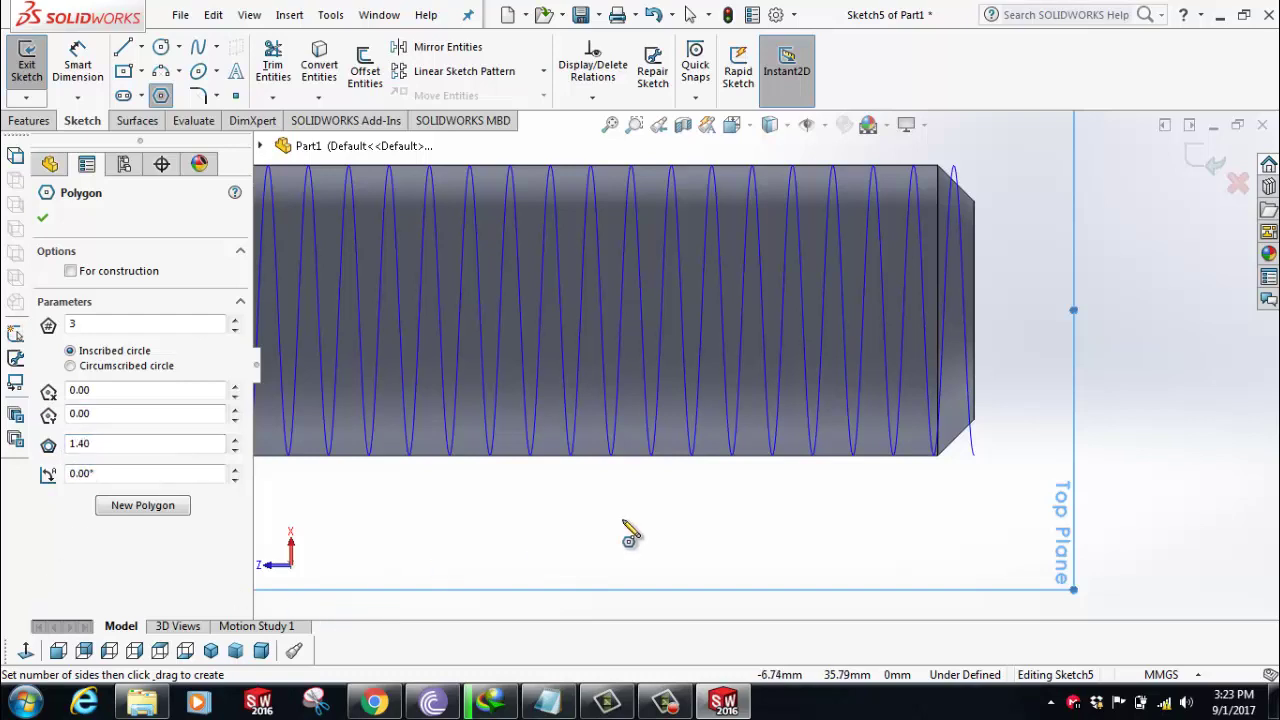
scroll(978, 462, "down", 2)
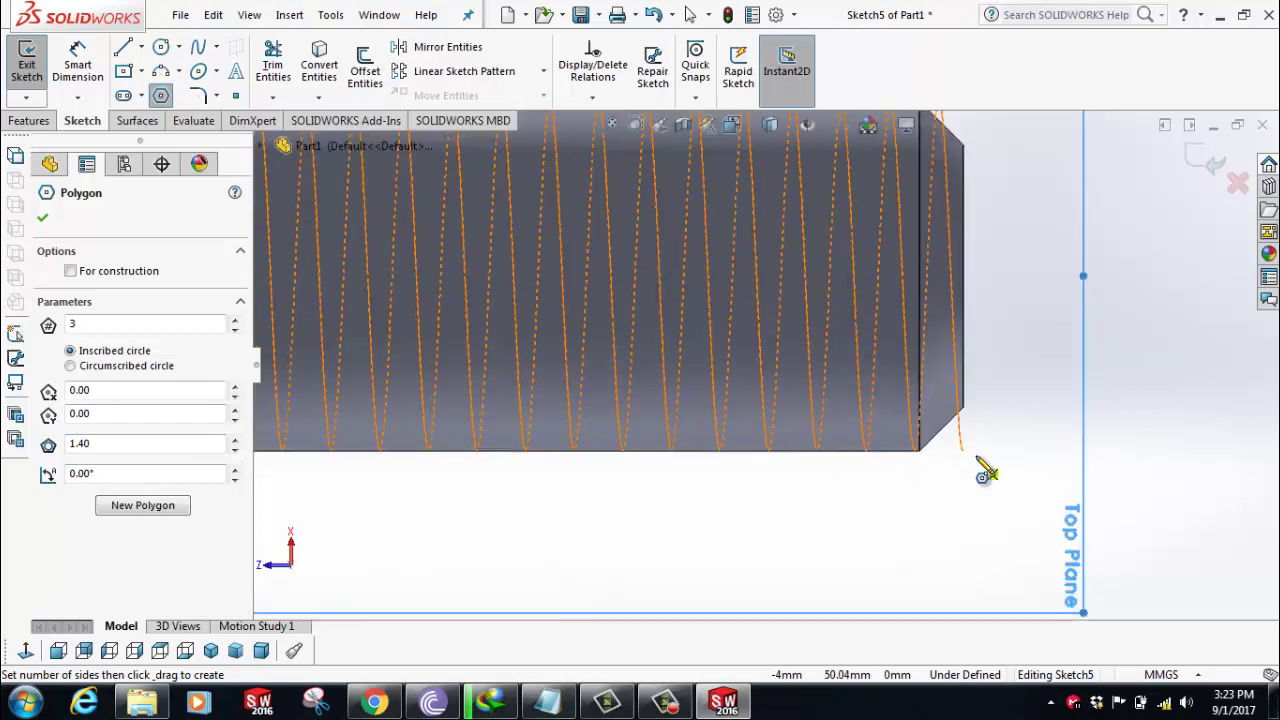
scroll(978, 458, "down", 1)
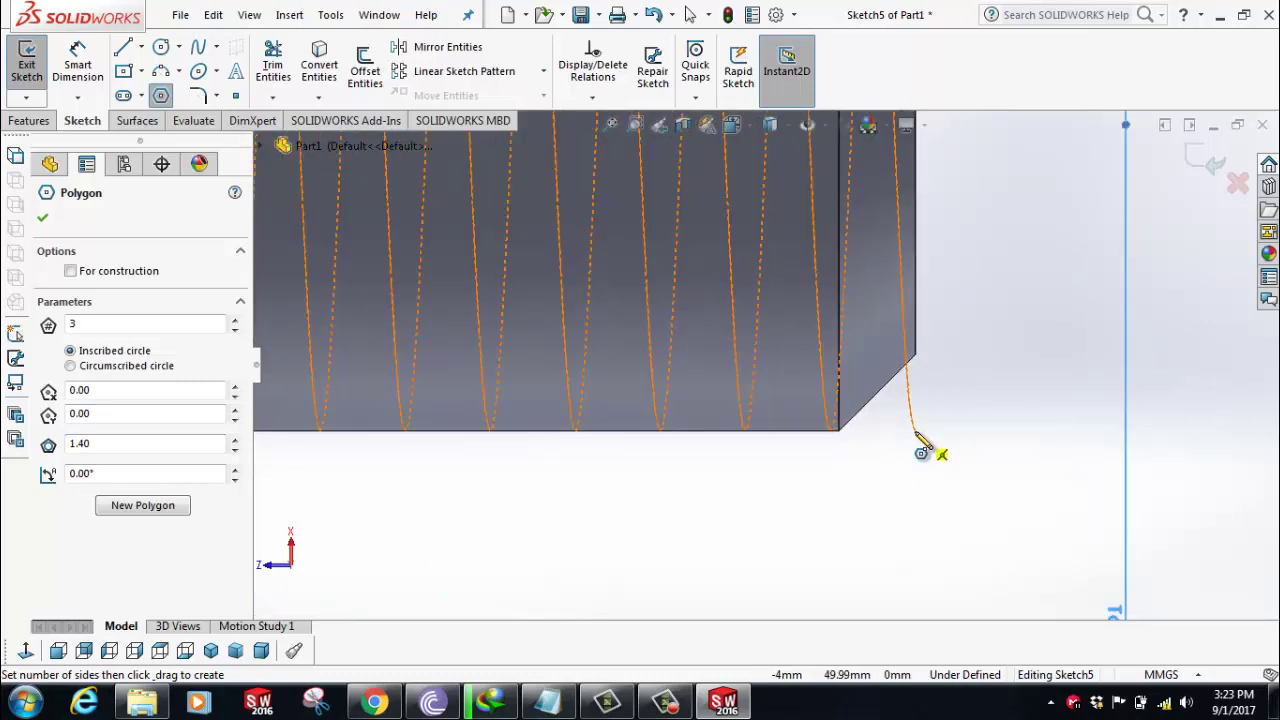
Place the triangle at the helix end with 0° rotation and finish it.
left_click(914, 432)
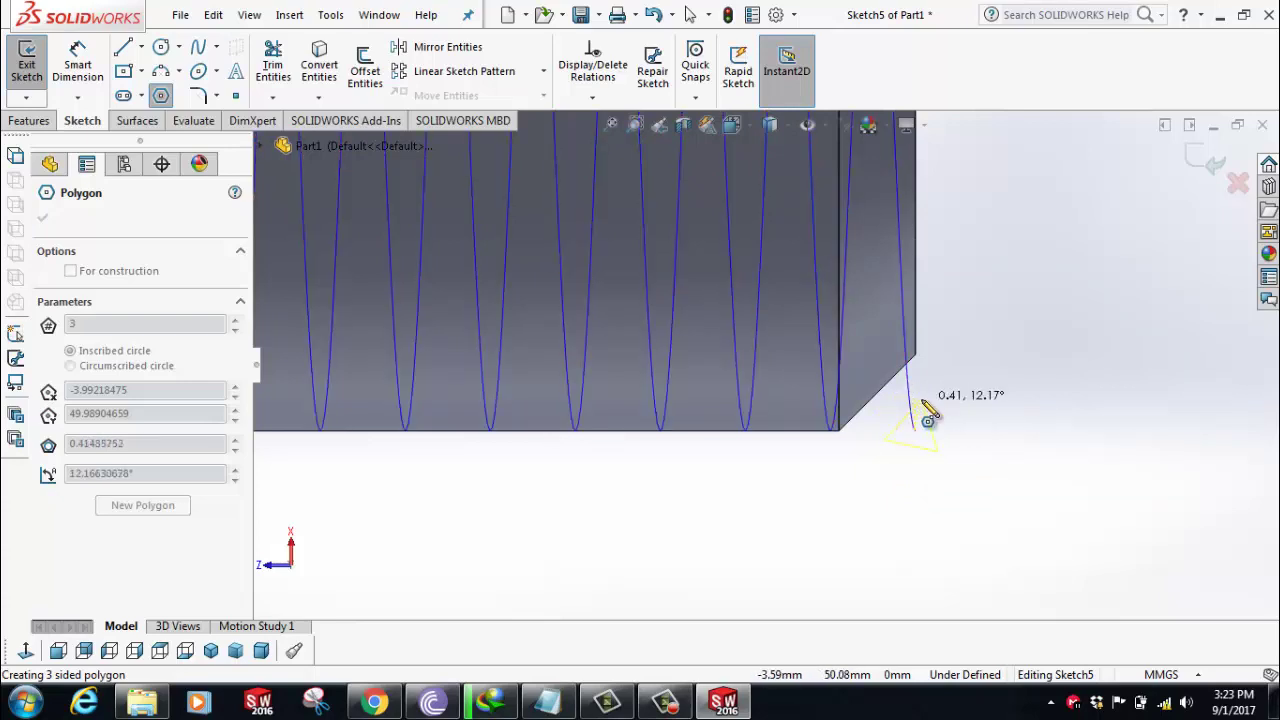
left_click(913, 398)
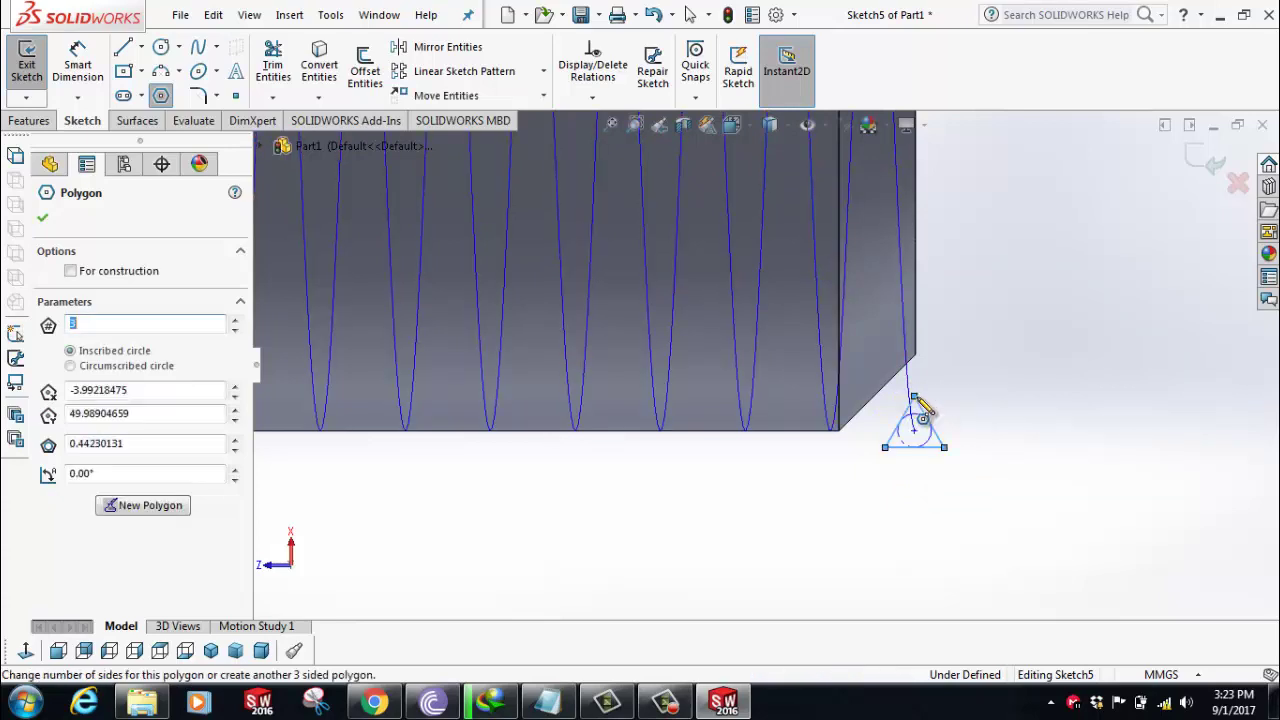
left_click(159, 471)
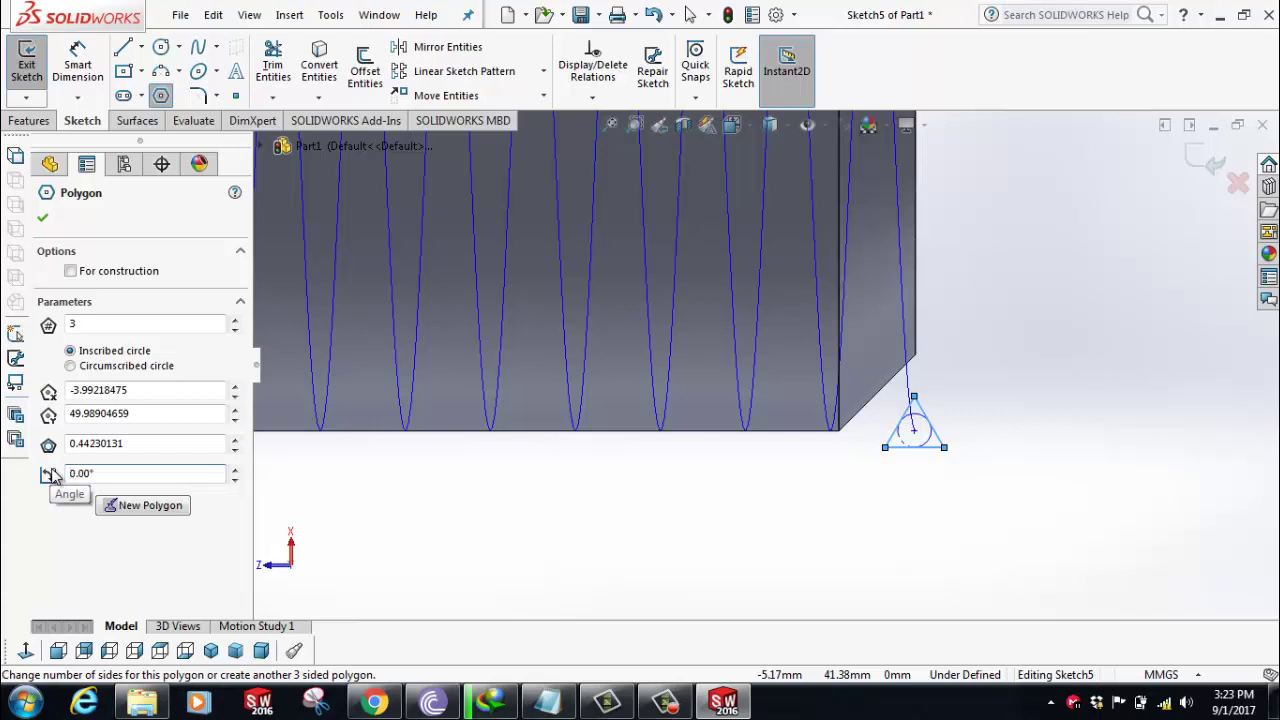
left_click(45, 222)
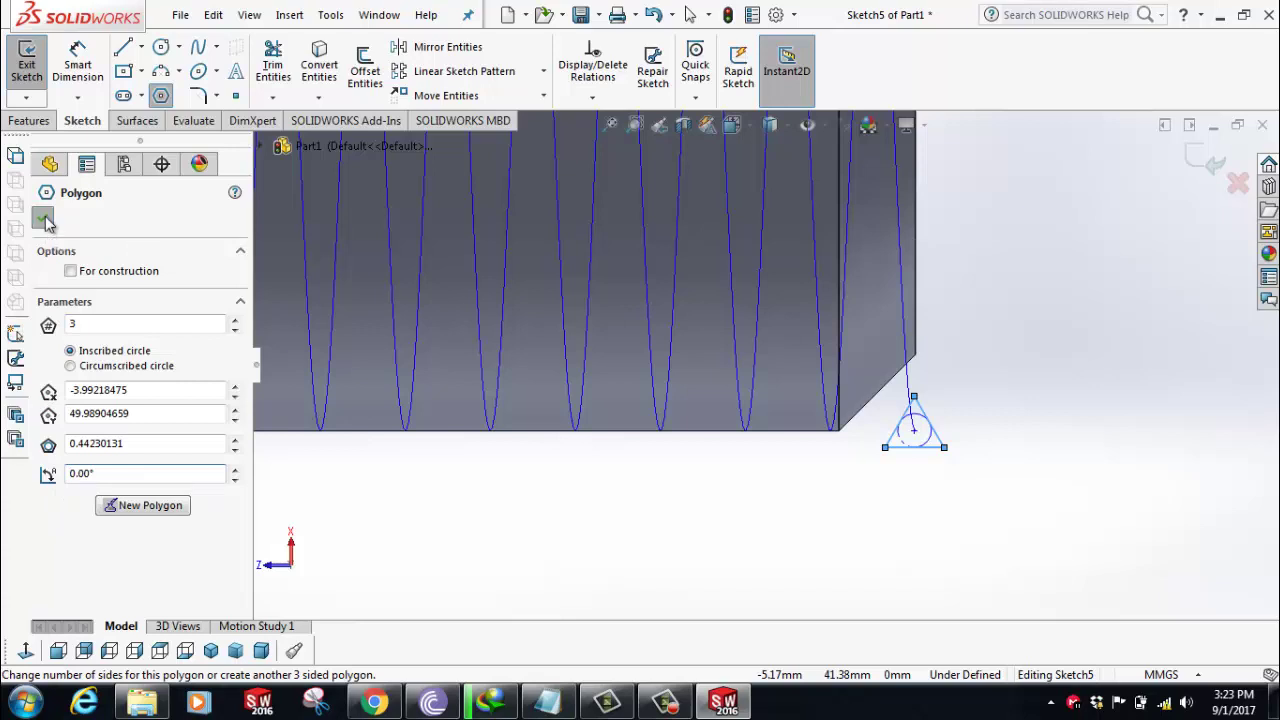
Swept-cut the Sketch5 triangle along Helix/Spiral1 to form threads on the bolt shaft.
left_click(1207, 168)
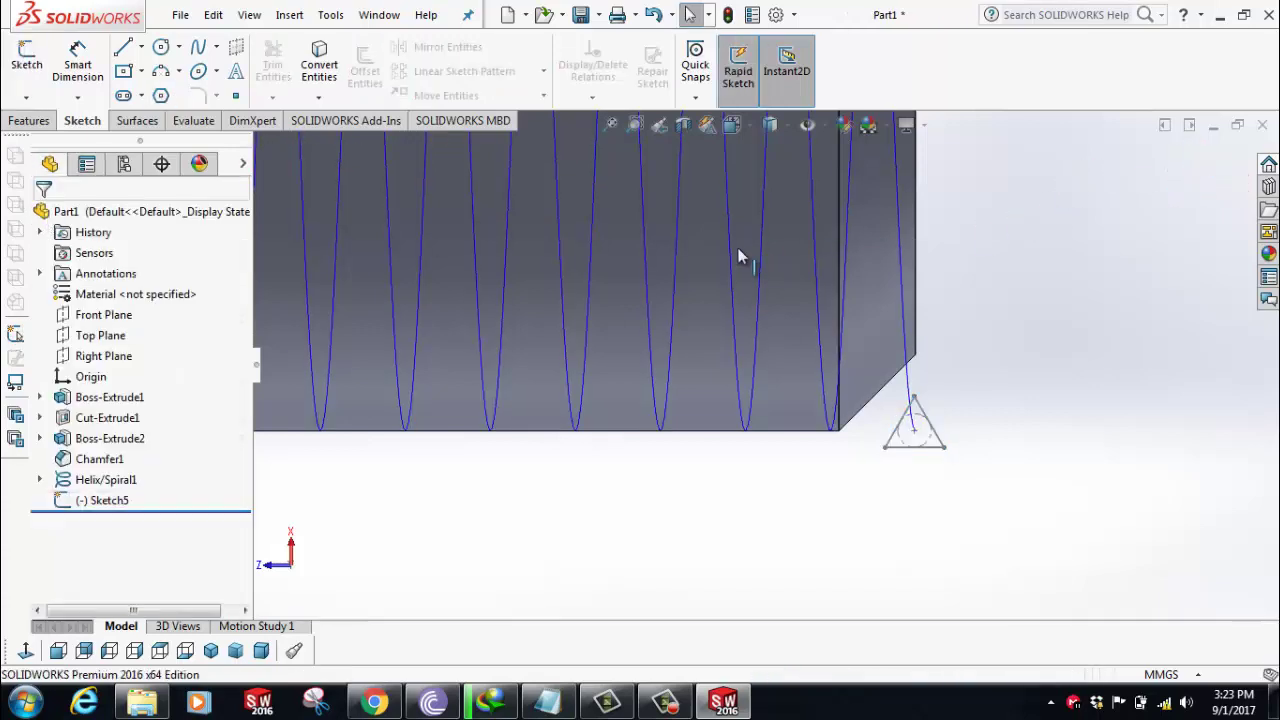
left_click(30, 121)
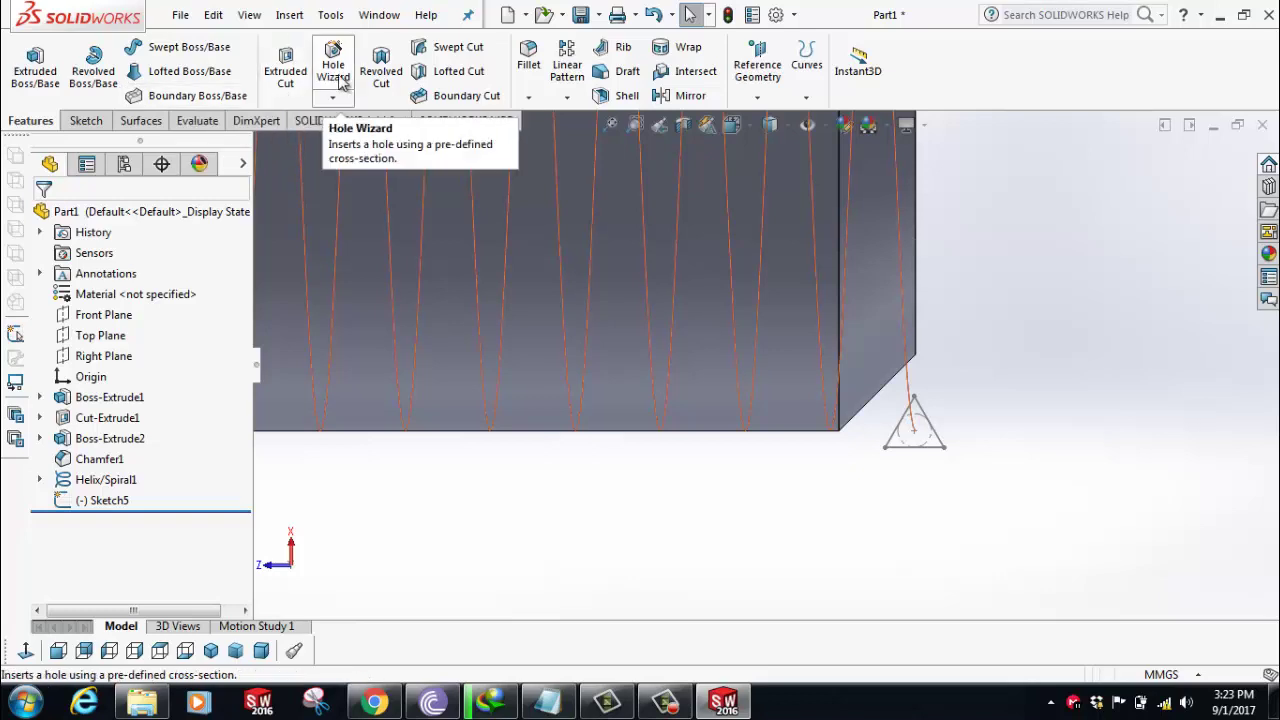
left_click(445, 48)
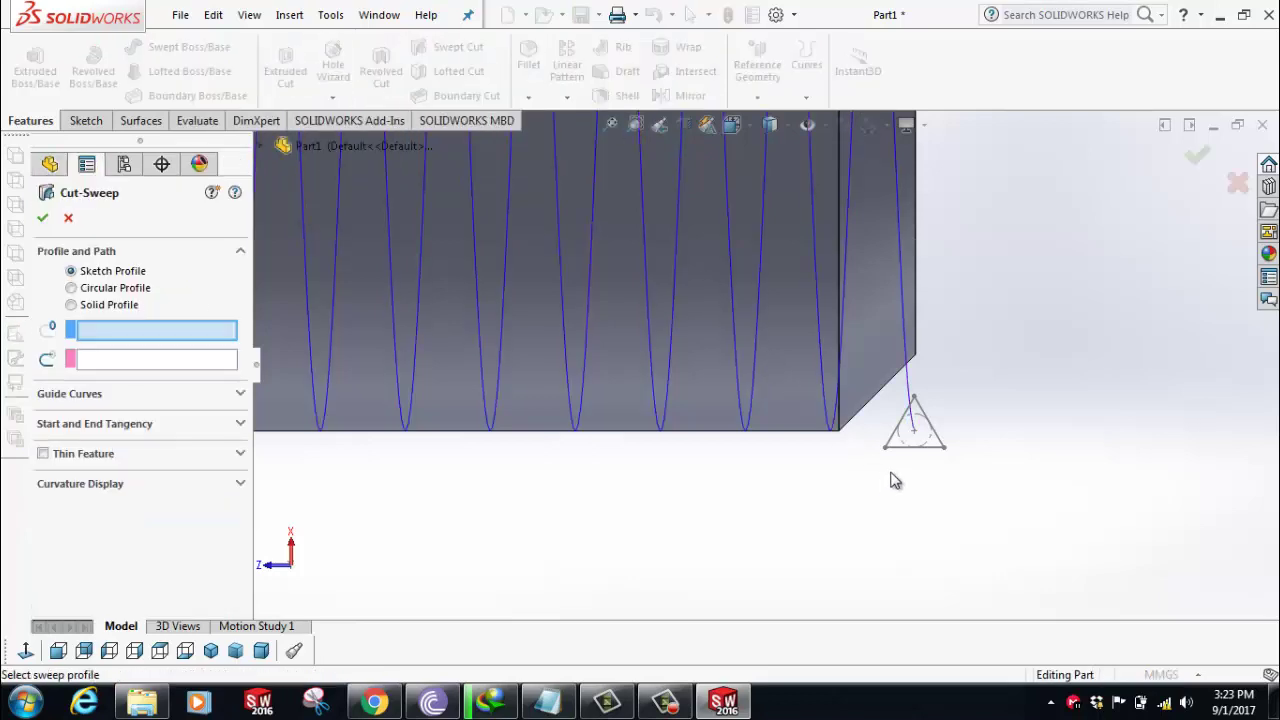
left_click(912, 448)
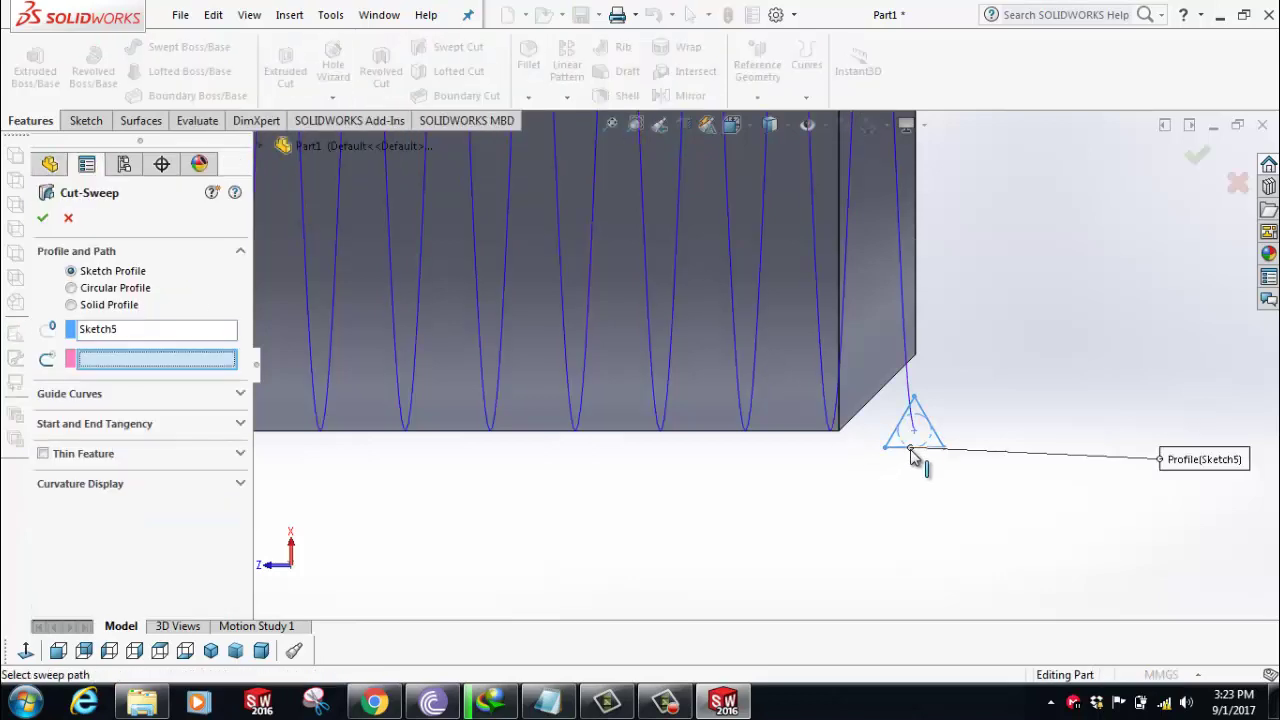
left_click(903, 336)
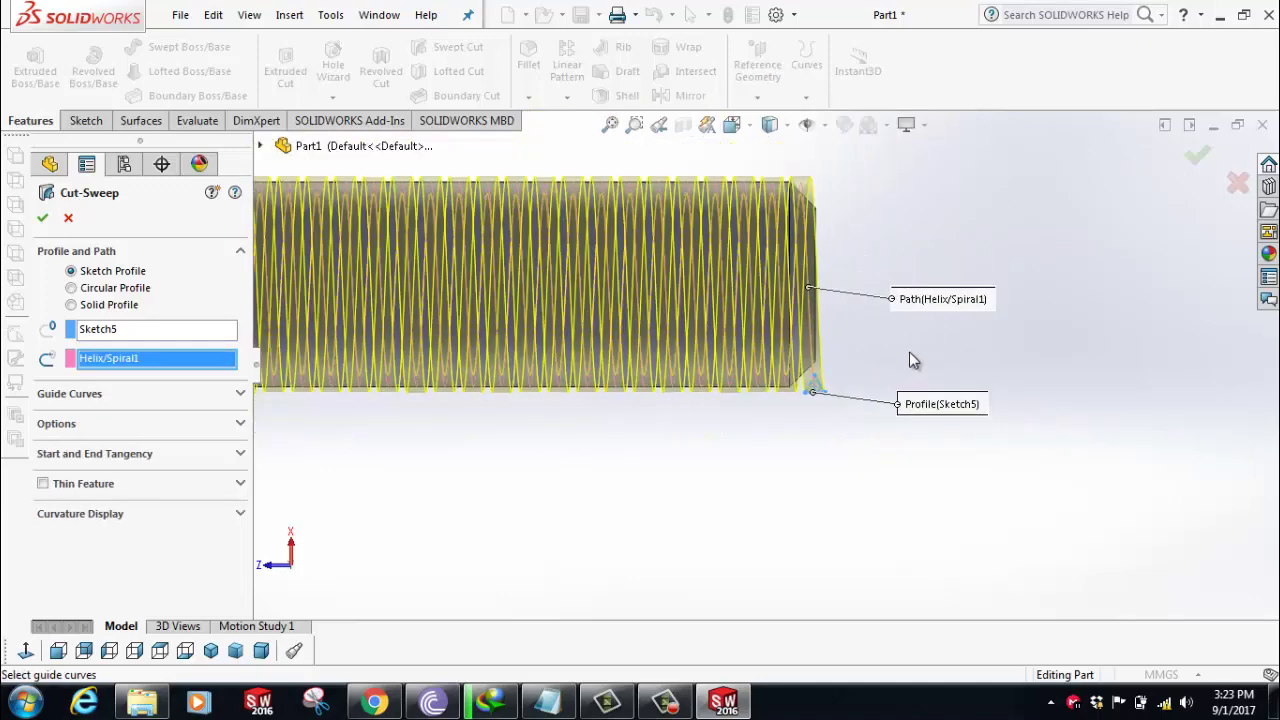
scroll(805, 255, "up", 2)
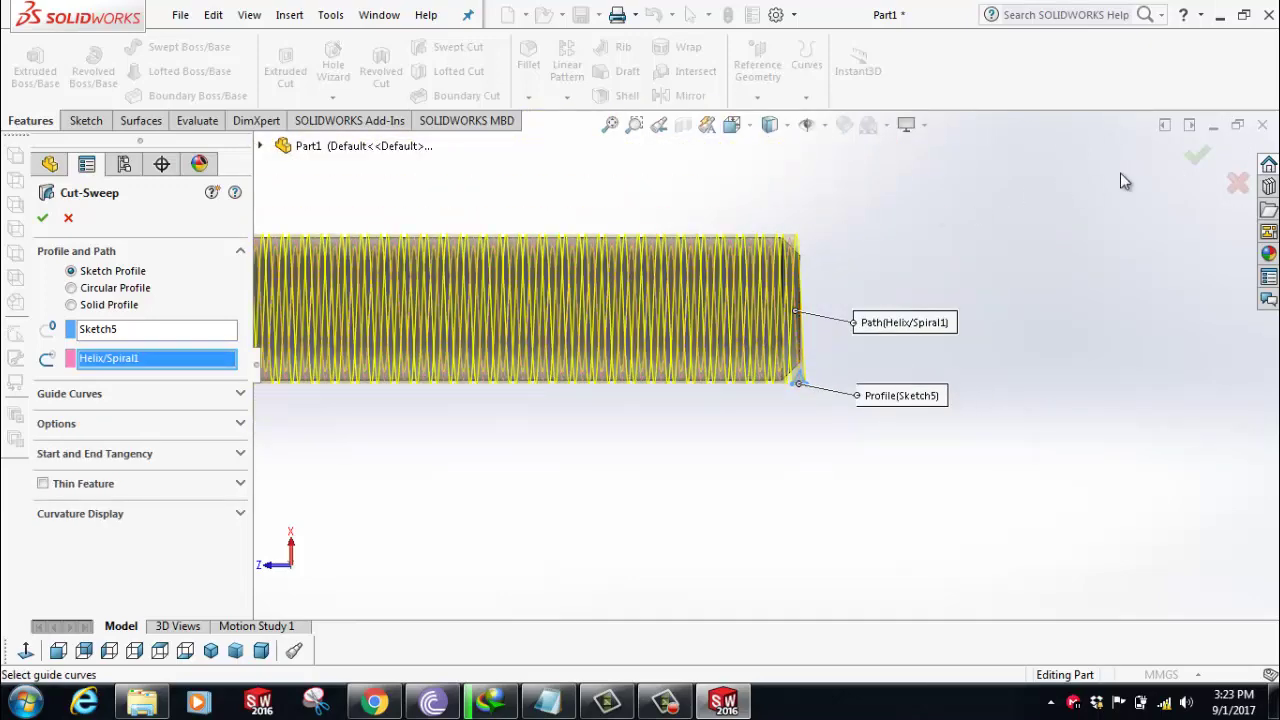
key("Return")
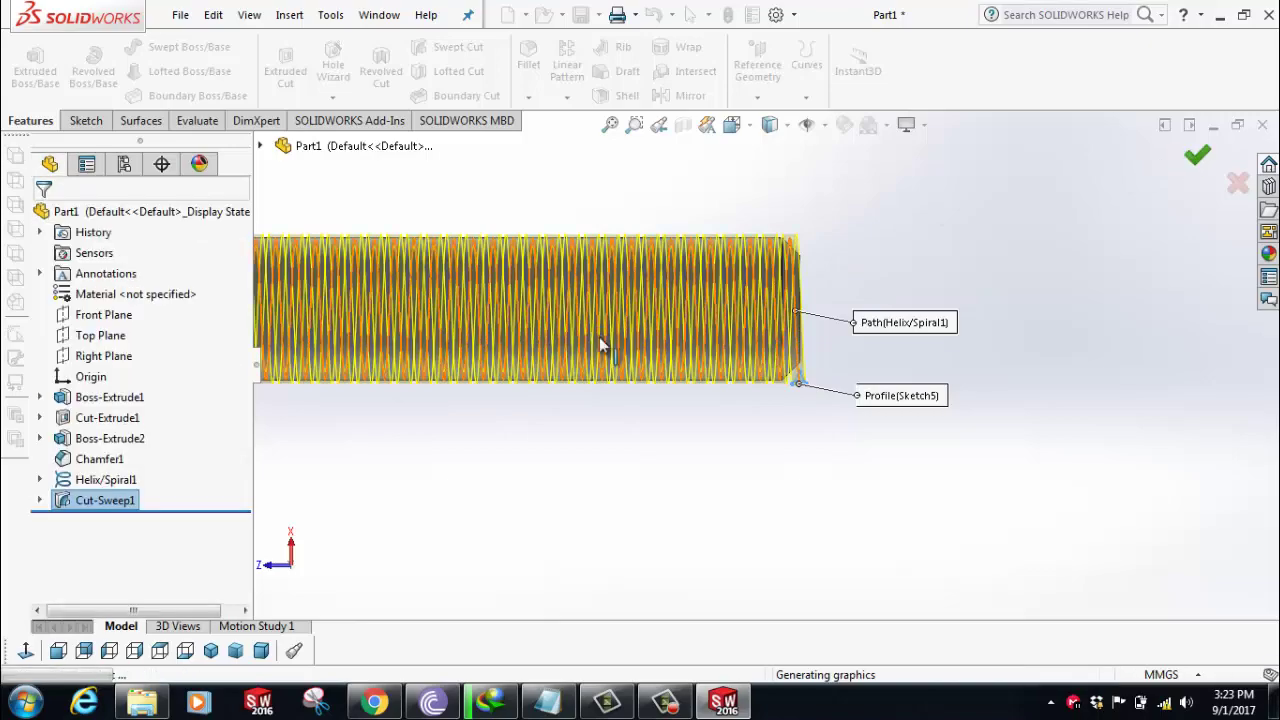
scroll(568, 333, "down", 5)
scroll(551, 309, "down", 2)
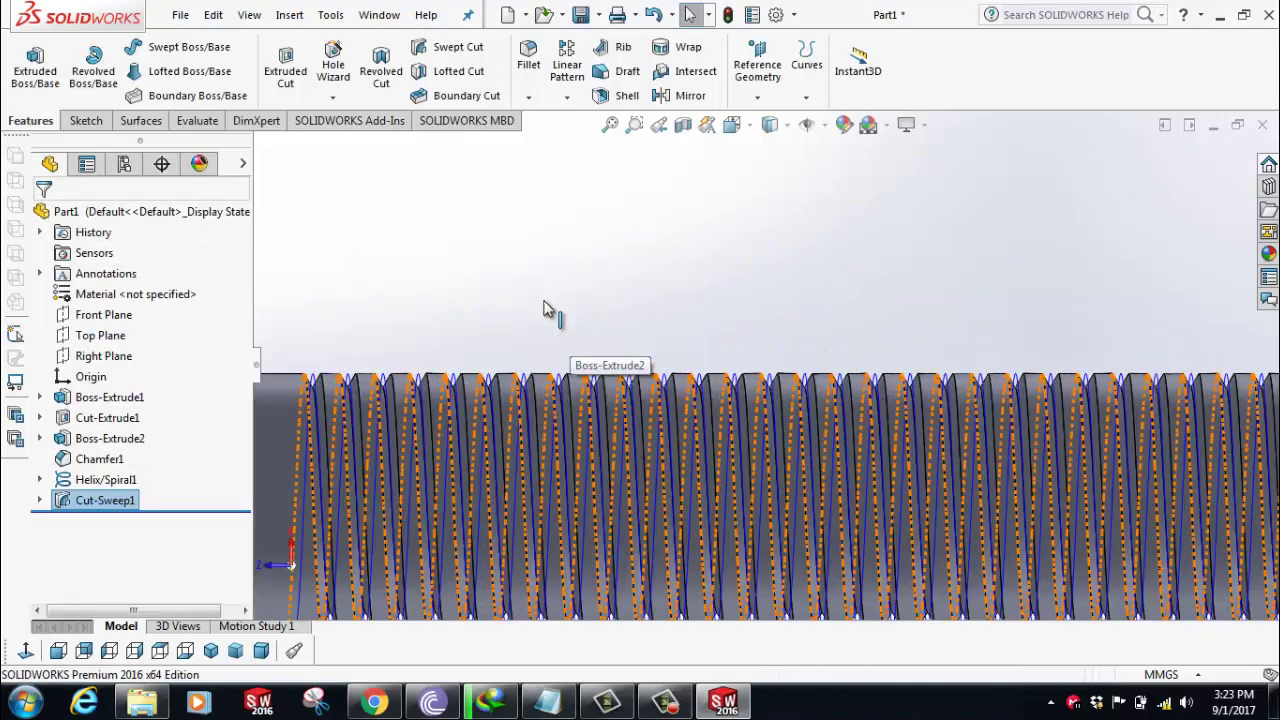
scroll(543, 329, "up", 4)
left_click(564, 280)
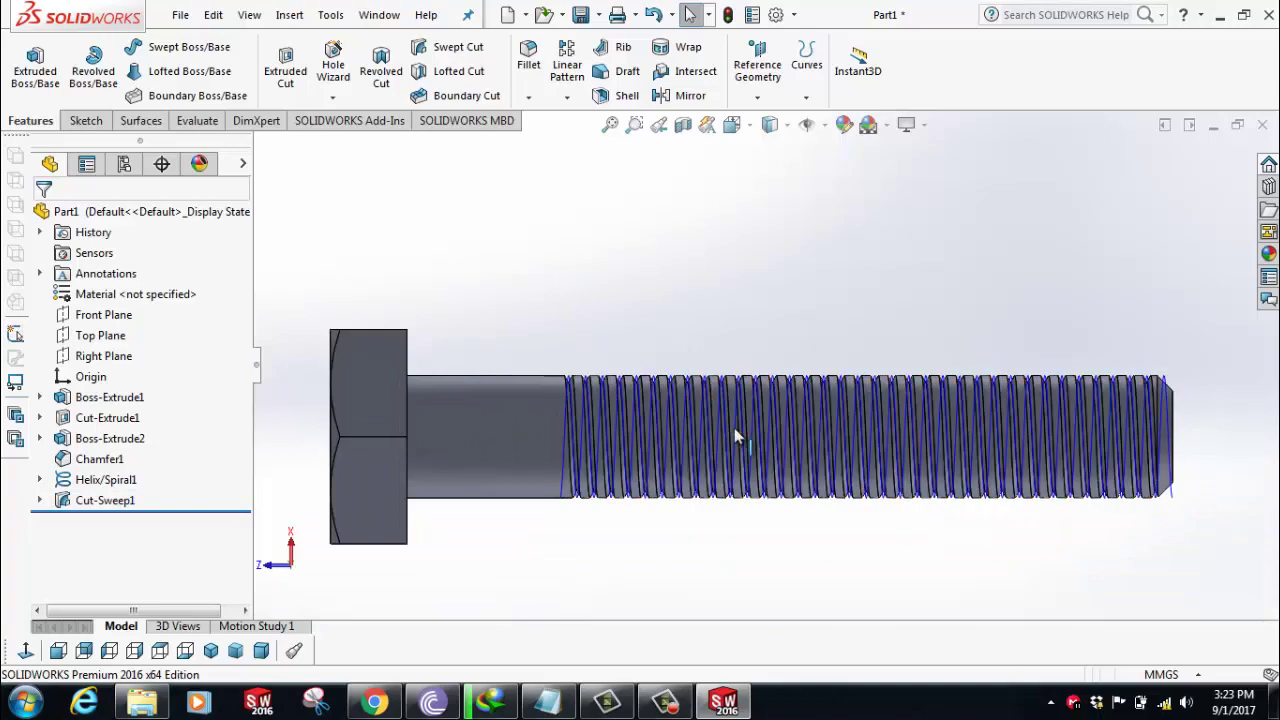
scroll(748, 450, "down", 3)
scroll(770, 480, "up", 4)
scroll(785, 465, "down", 3)
scroll(795, 400, "up", 4)
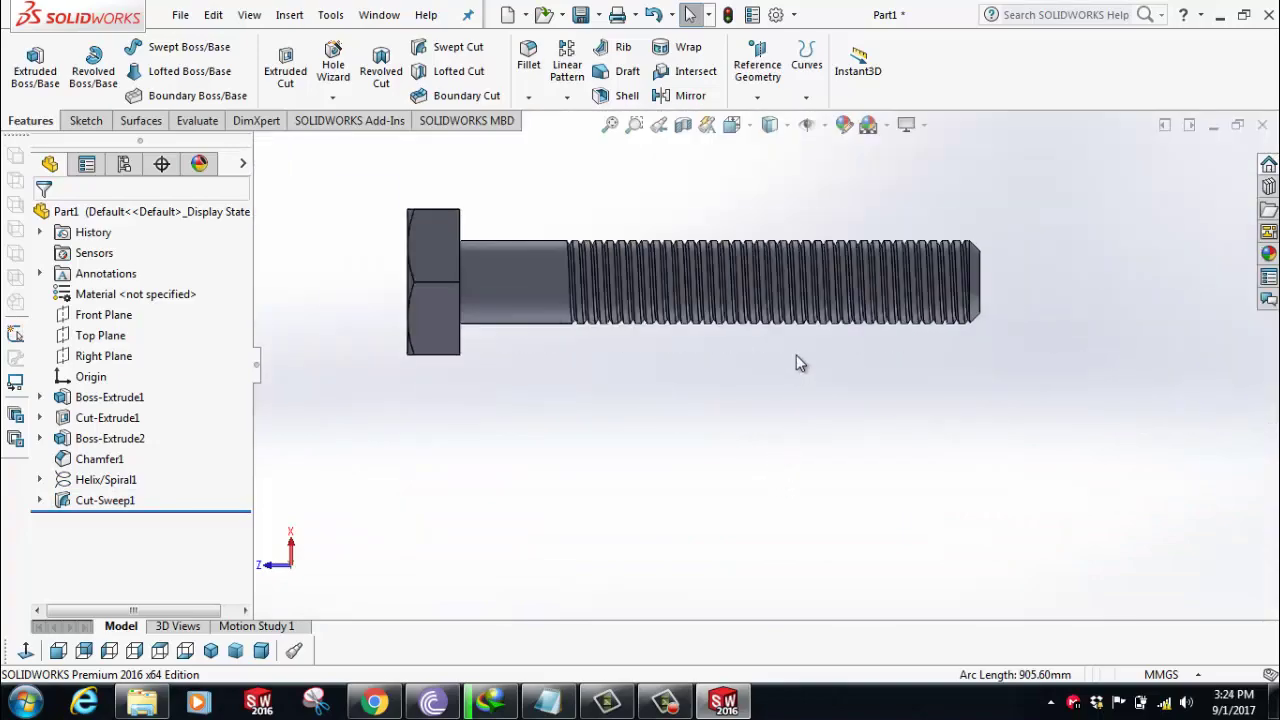
scroll(800, 363, "up", 1)
scroll(800, 363, "down", 2)
scroll(840, 390, "down", 2)
scroll(871, 414, "down", 1)
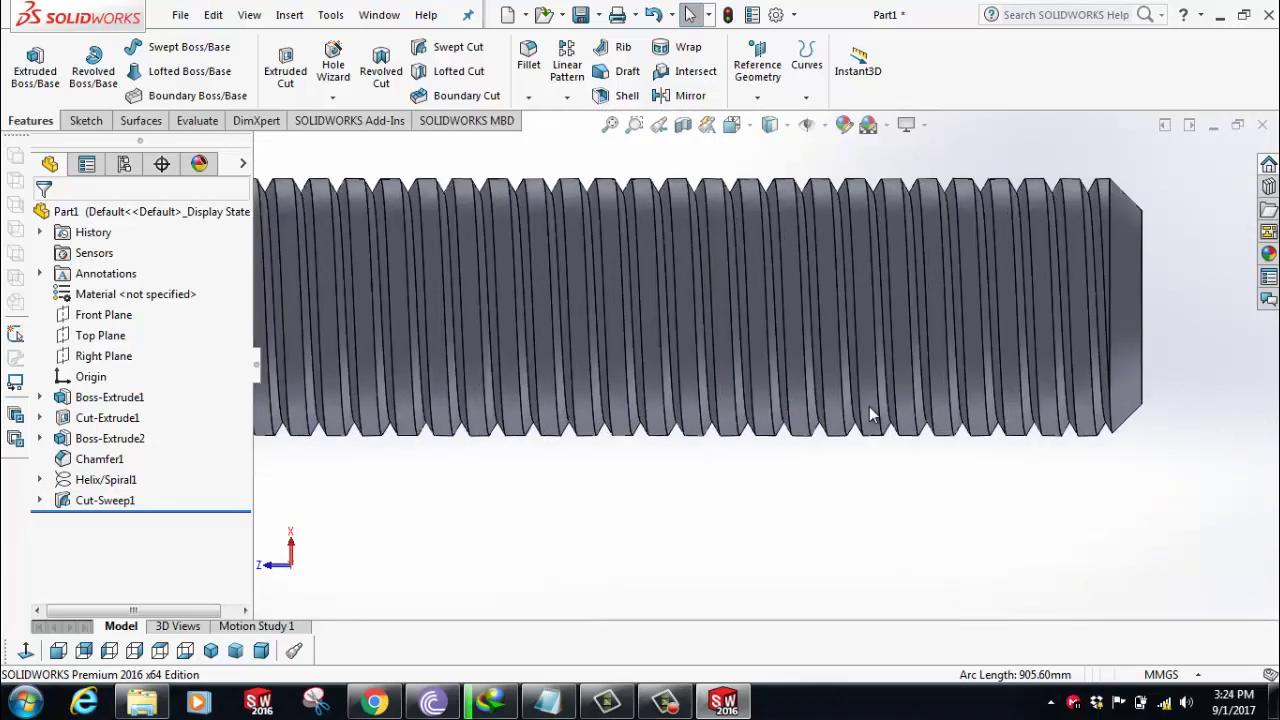
scroll(1029, 449, "down", 1)
scroll(1207, 421, "up", 1)
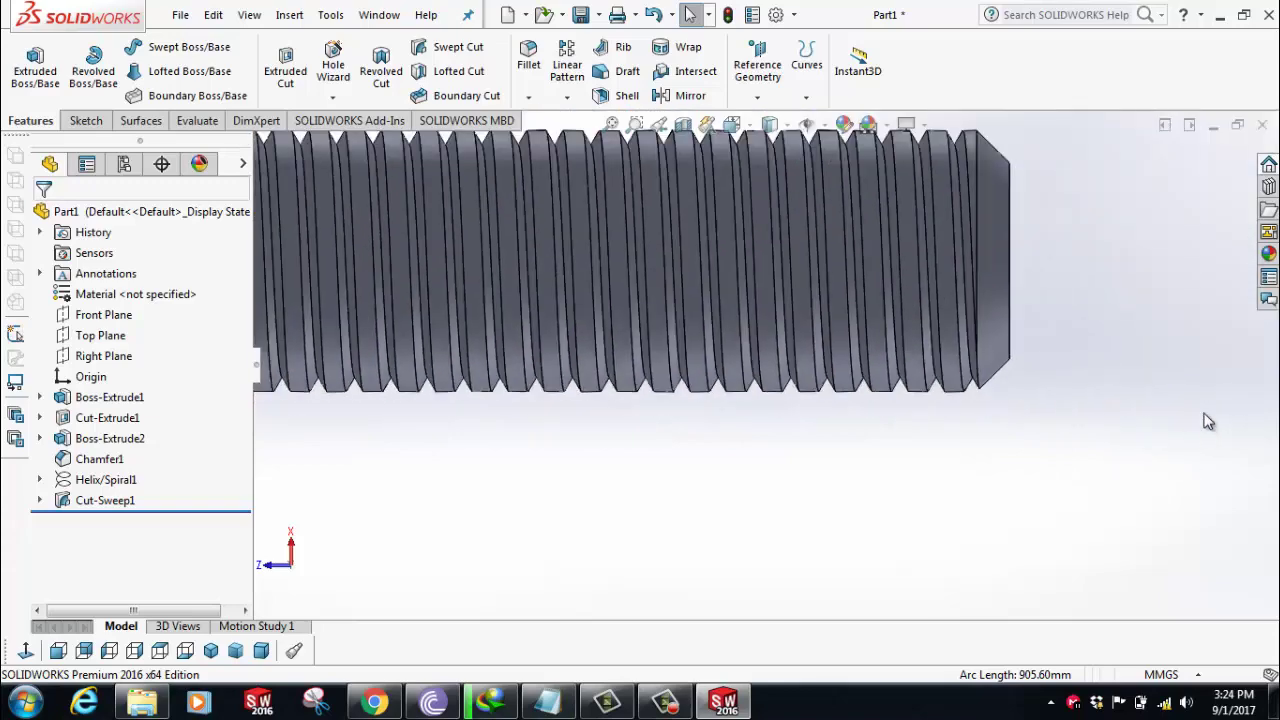
scroll(935, 400, "up", 2)
scroll(569, 346, "up", 2)
mouse_move(571, 283)
middle_mouse_down()
mouse_move(630, 291)
mouse_move(620, 431)
mouse_move(591, 429)
mouse_move(517, 281)
mouse_move(457, 294)
mouse_move(531, 309)
mouse_move(612, 473)
middle_mouse_up()
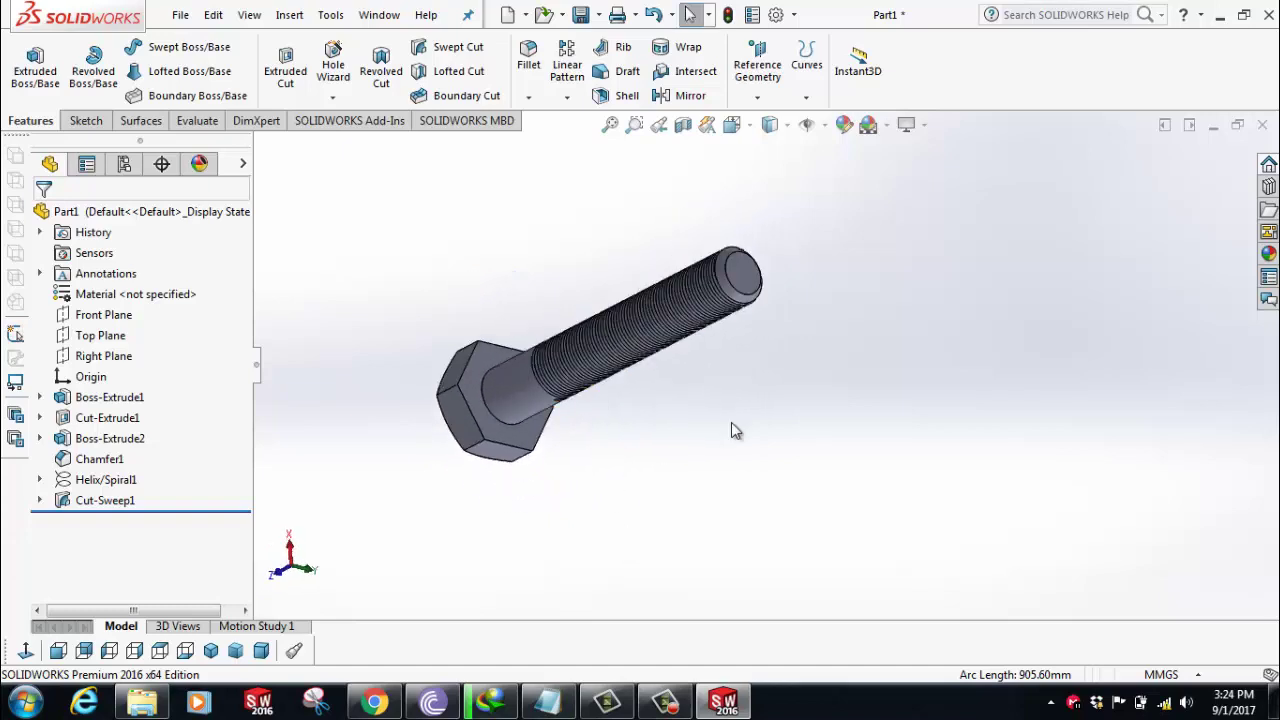
mouse_move(731, 423)
middle_mouse_down()
mouse_move(846, 534)
mouse_move(694, 449)
mouse_move(651, 449)
mouse_move(644, 487)
mouse_move(480, 400)
mouse_move(640, 429)
mouse_move(648, 502)
mouse_move(506, 483)
mouse_move(669, 577)
mouse_move(509, 524)
middle_mouse_up()
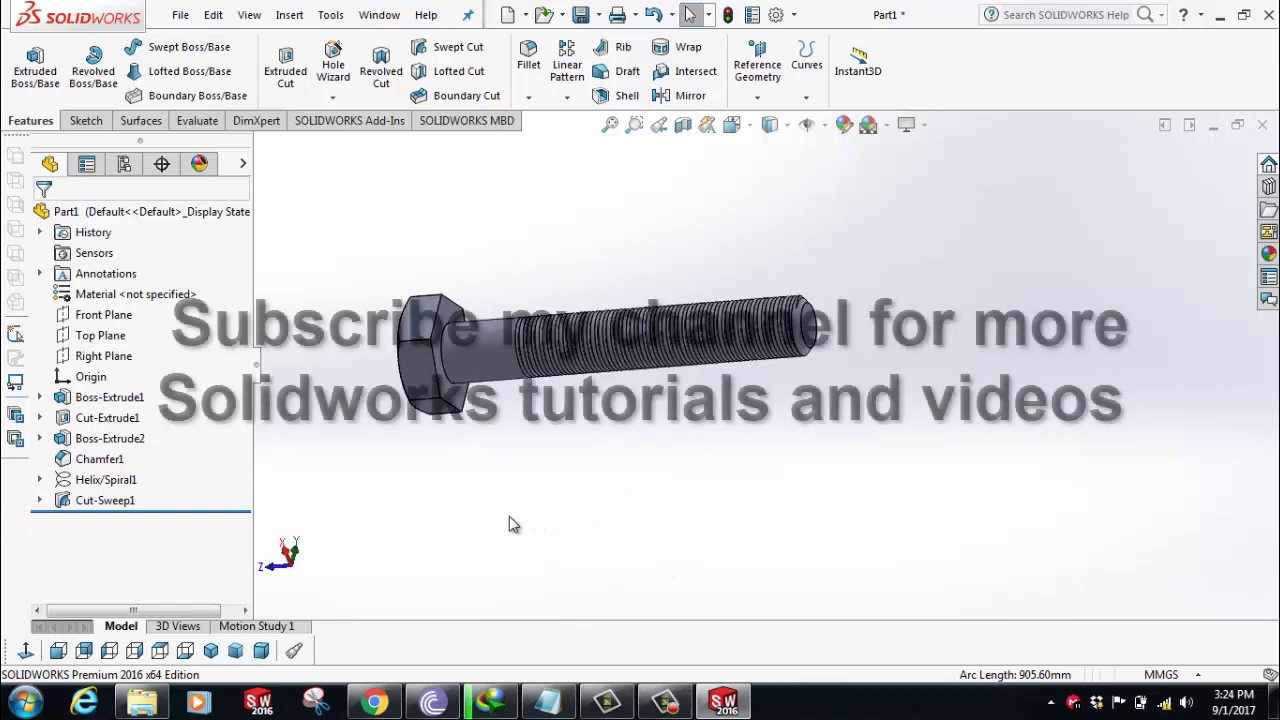
left_click(1268, 254)
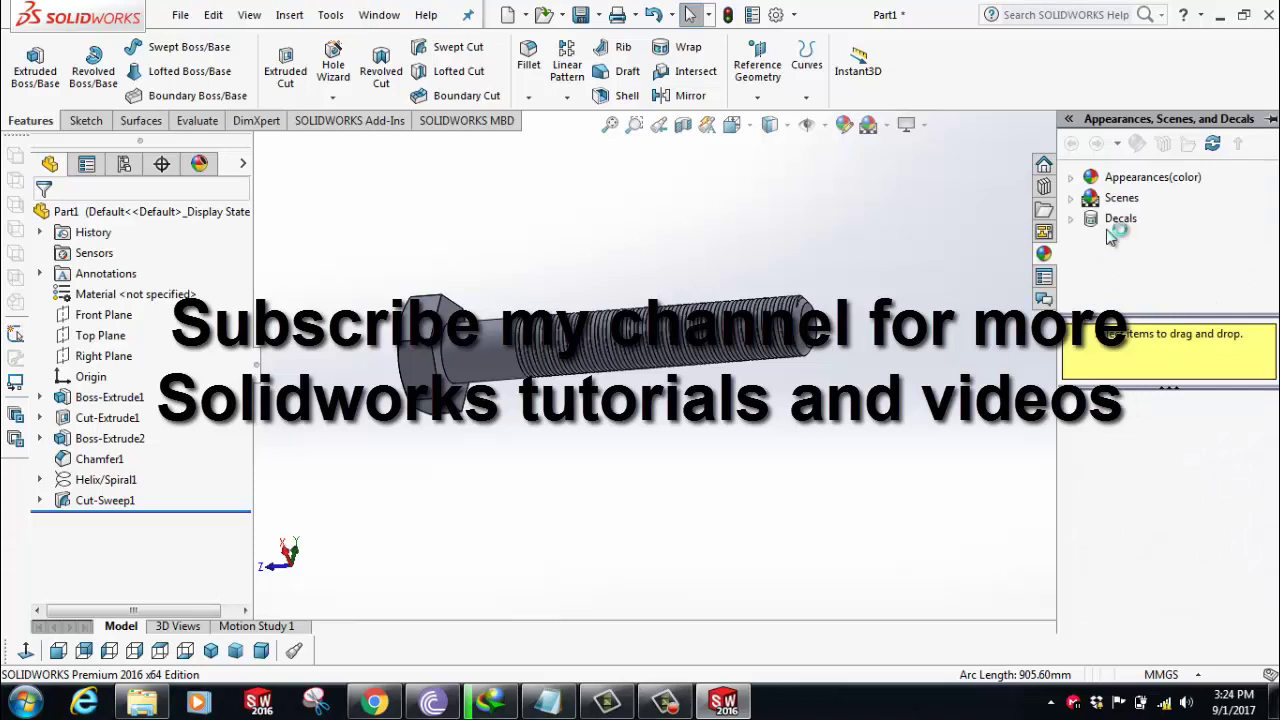
In the appearance library, go from the colour appearances to Metal > Steel to show swatches like polished steel.
left_click(1116, 180)
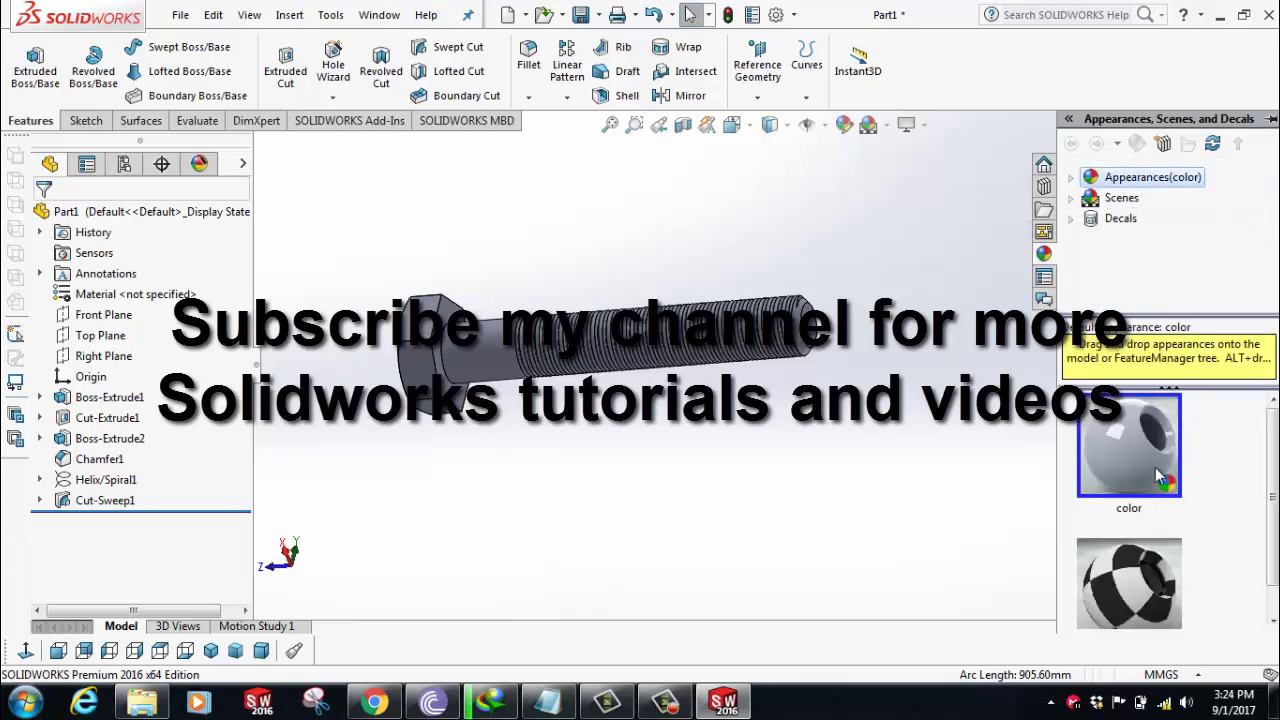
mouse_move(1269, 490)
left_mouse_down()
mouse_move(1271, 535)
mouse_move(1269, 488)
left_mouse_up()
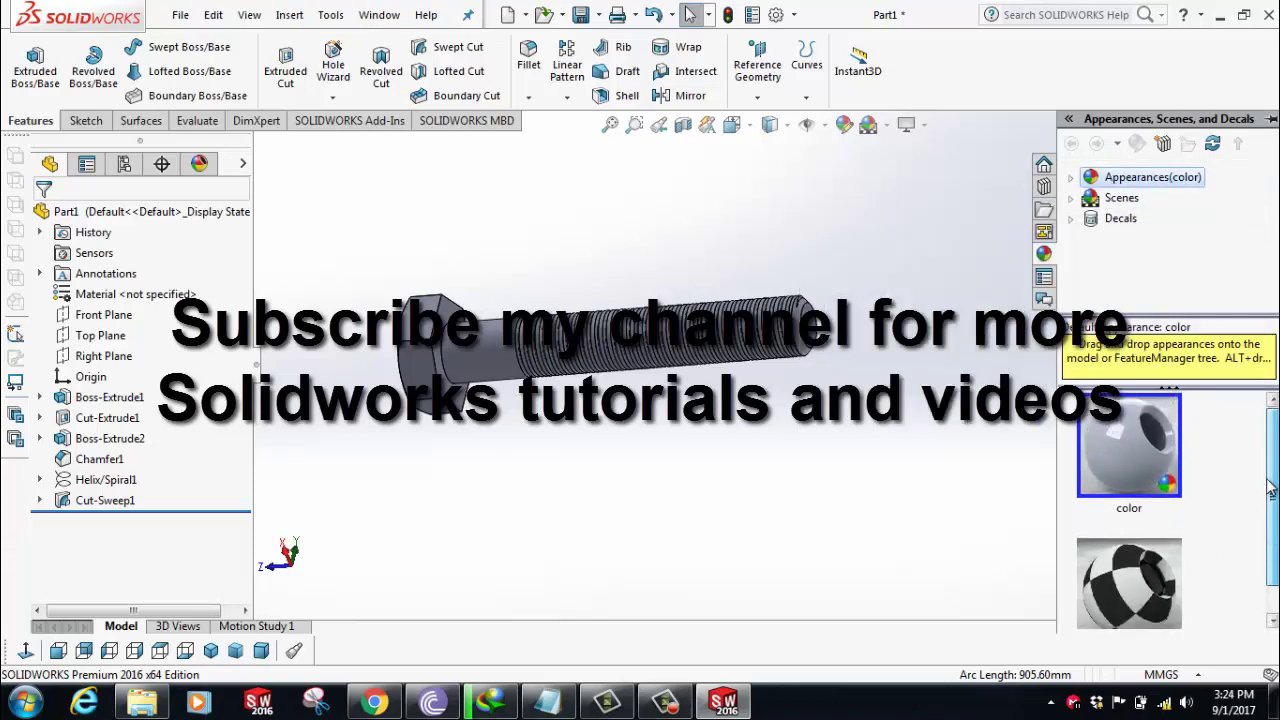
left_click(1150, 480)
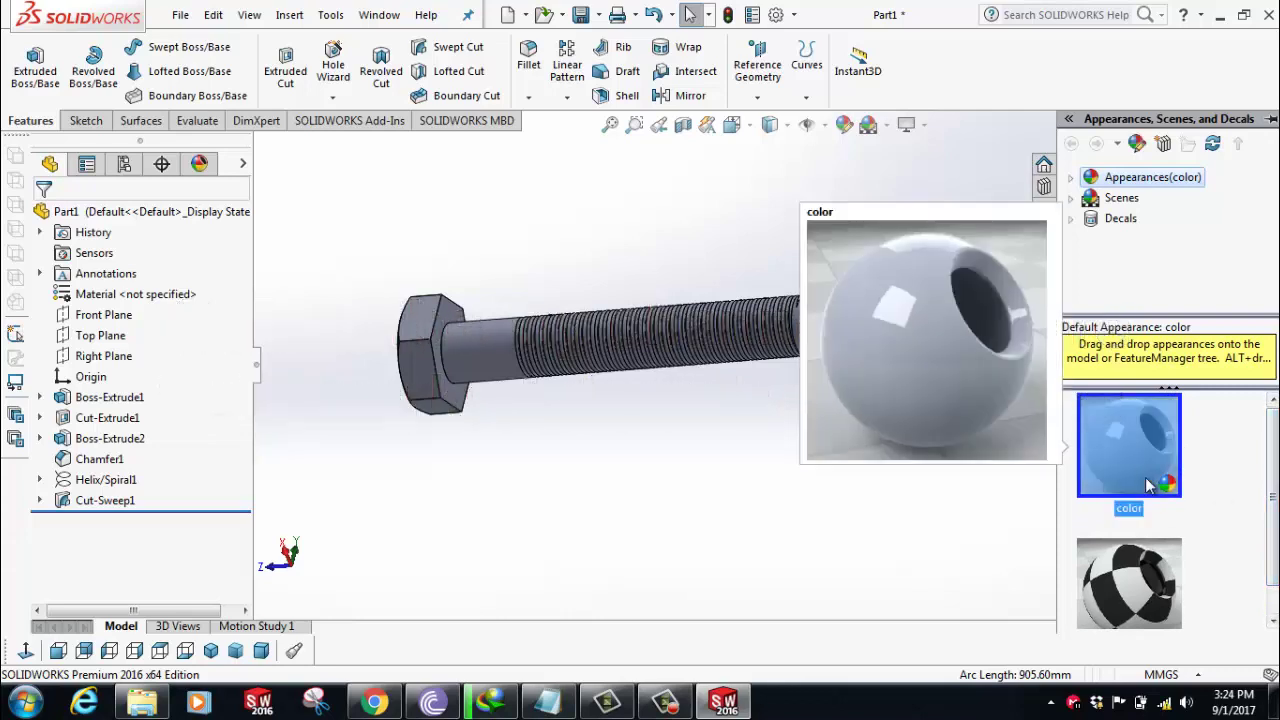
left_click(1071, 177)
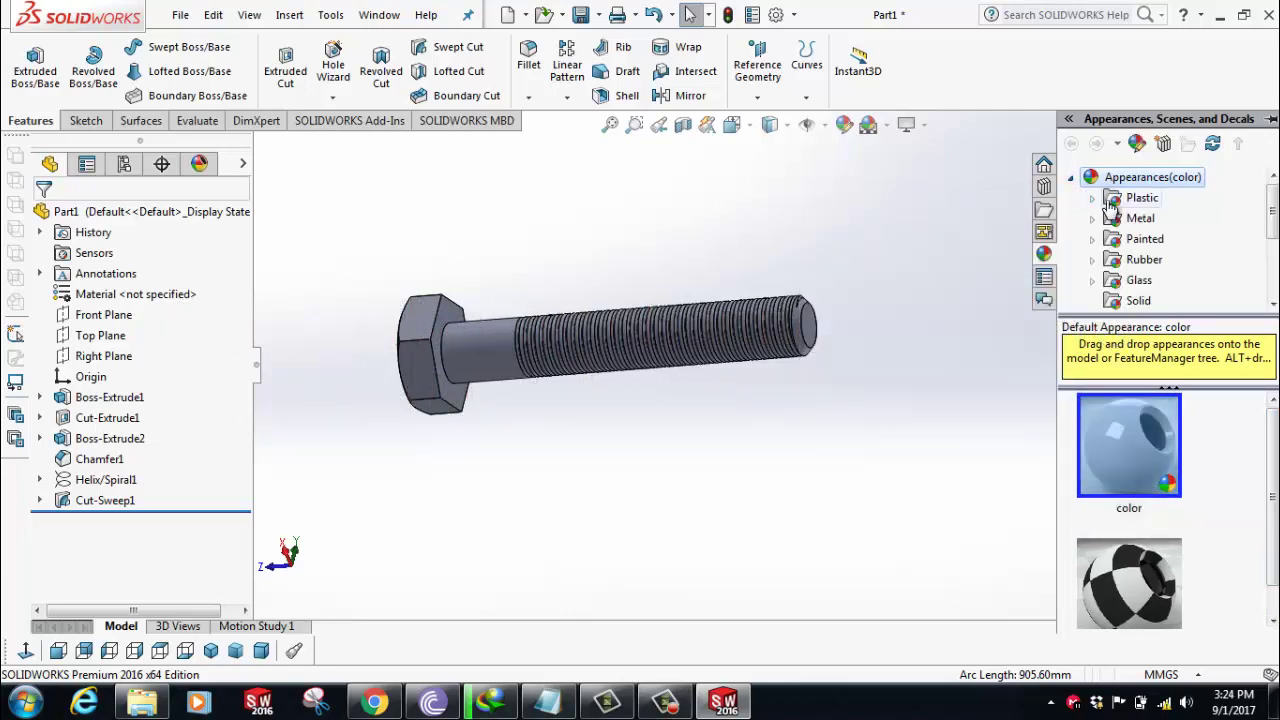
left_click(1093, 219)
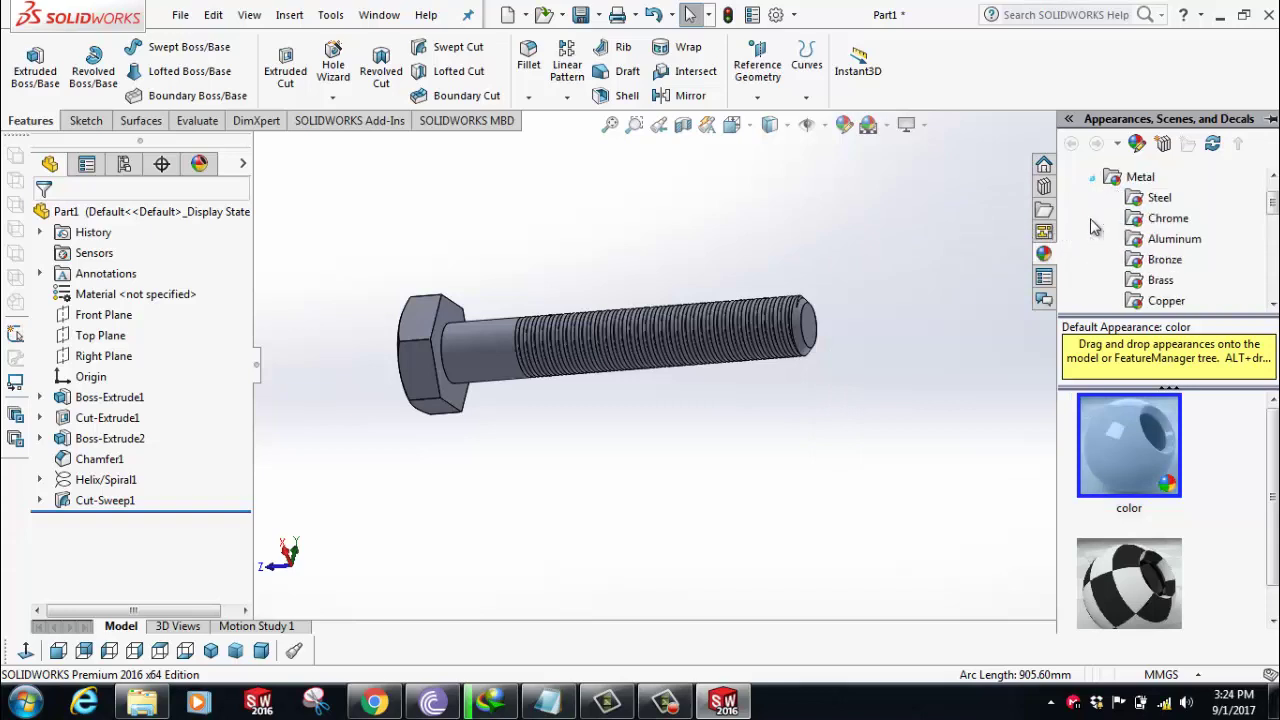
left_click(1145, 200)
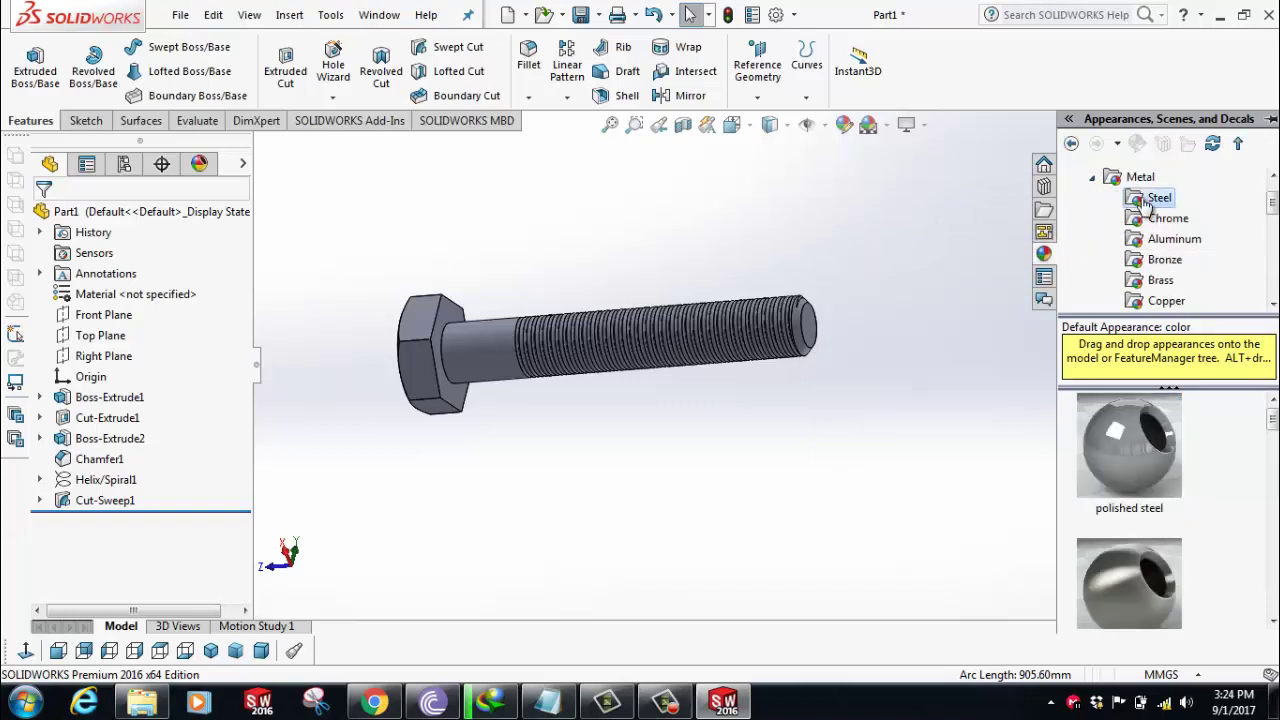